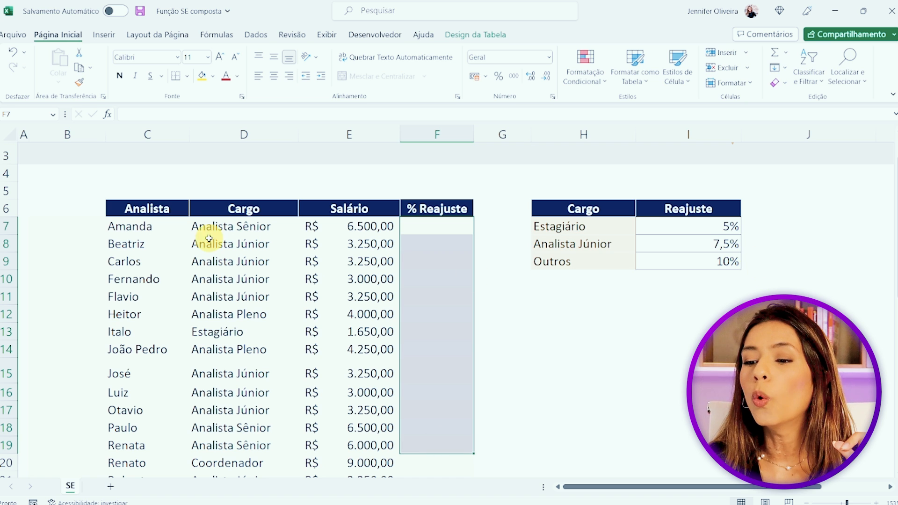
# Step: Examine the Cargo column and the Reajuste rates for Estagiário, Analista Júnior and Outros
pyautogui.click(194, 184)
pyautogui.moveTo(185, 185)
pyautogui.mouseDown()
pyautogui.moveTo(299, 387)
pyautogui.moveTo(298, 500)
pyautogui.moveTo(299, 477)
pyautogui.mouseUp()
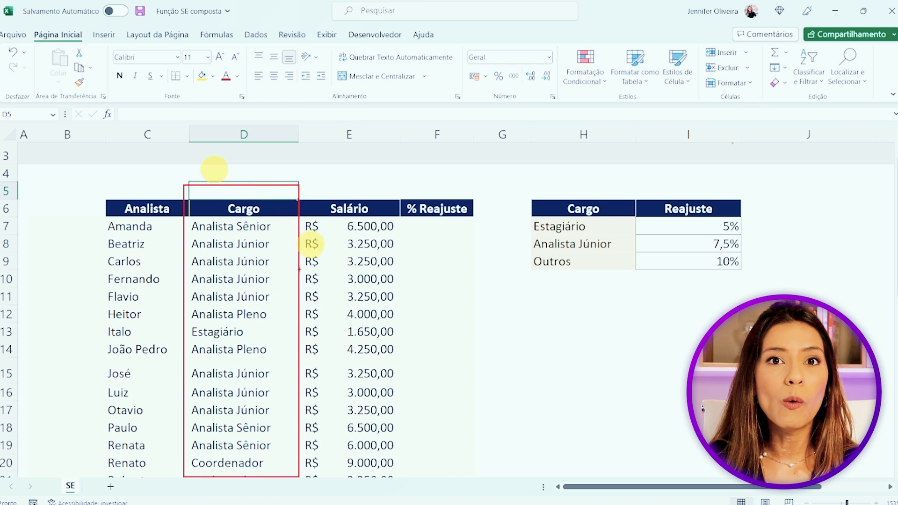
pyautogui.moveTo(527, 215)
pyautogui.mouseDown()
pyautogui.moveTo(753, 220)
pyautogui.moveTo(752, 233)
pyautogui.moveTo(749, 221)
pyautogui.moveTo(777, 192)
pyautogui.mouseUp()
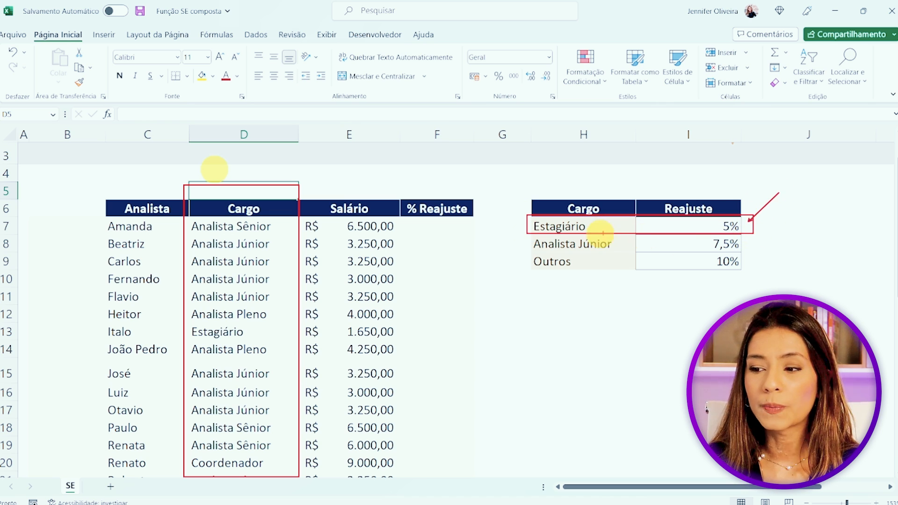
pyautogui.moveTo(527, 233)
pyautogui.mouseDown()
pyautogui.moveTo(751, 251)
pyautogui.moveTo(803, 276)
pyautogui.mouseUp()
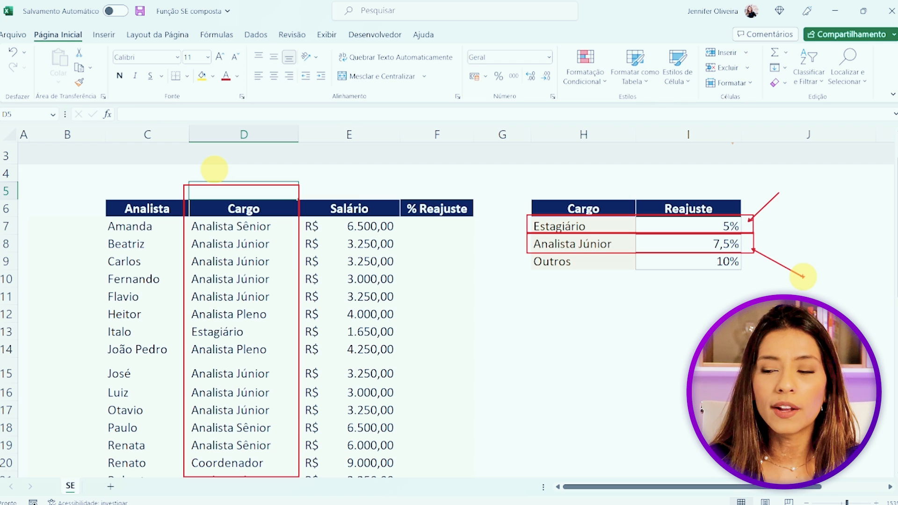
pyautogui.moveTo(525, 253)
pyautogui.mouseDown()
pyautogui.moveTo(757, 293)
pyautogui.moveTo(754, 272)
pyautogui.mouseUp()
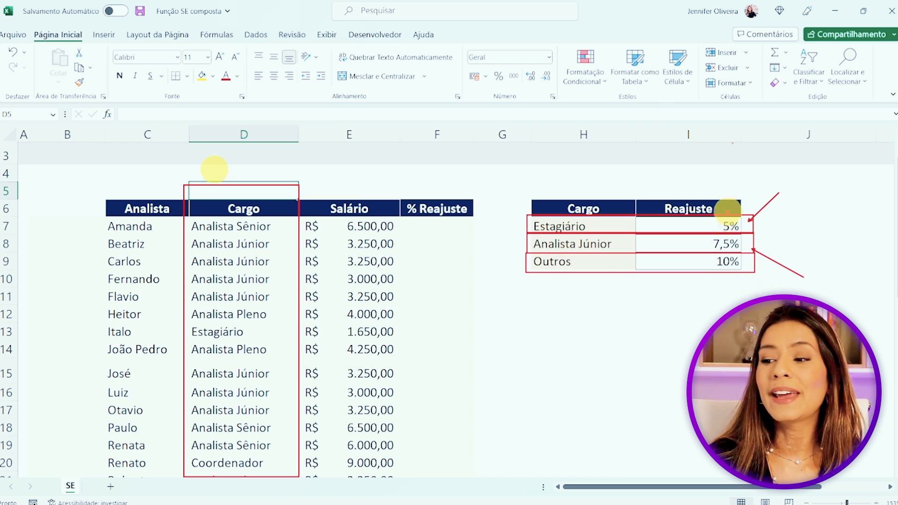
pyautogui.moveTo(649, 189); pyautogui.dragTo(750, 289)
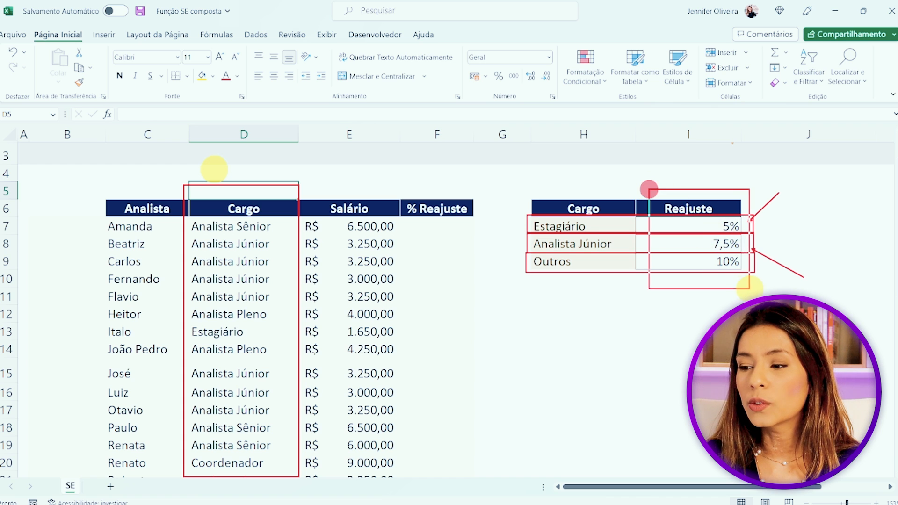
pyautogui.moveTo(568, 277); pyautogui.dragTo(532, 325)
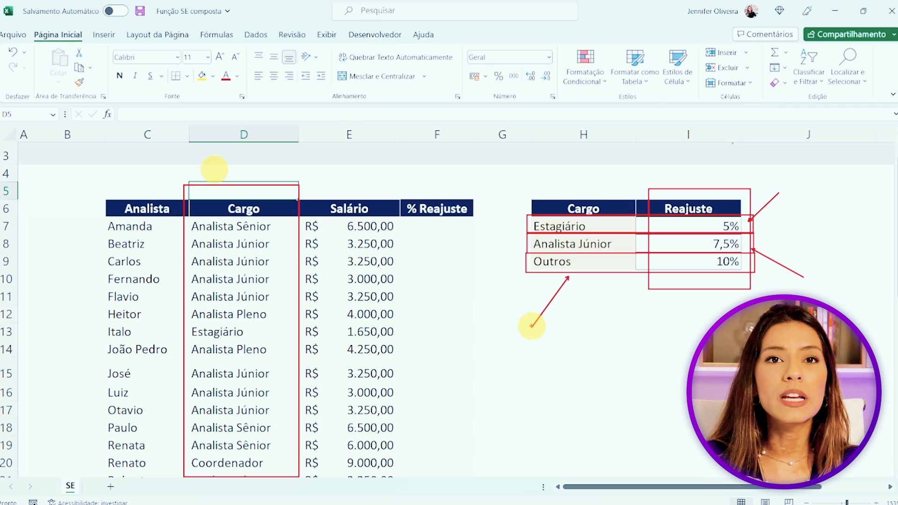
pyautogui.press('Escape')
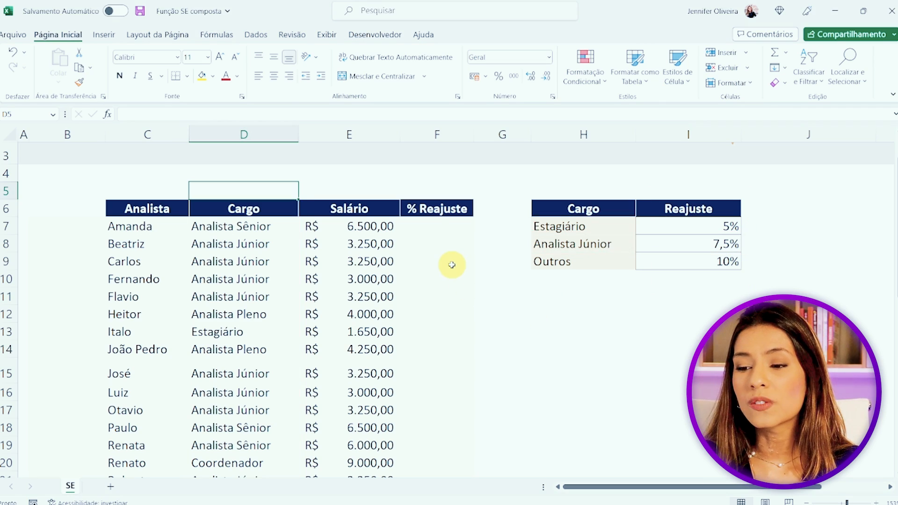
# Step: Start an SE formula in cell F7 of the % Reajuste column, testing whether the row's Cargo equals "Estagiário"
pyautogui.scroll(4, 452, 264)
pyautogui.click(494, 223)
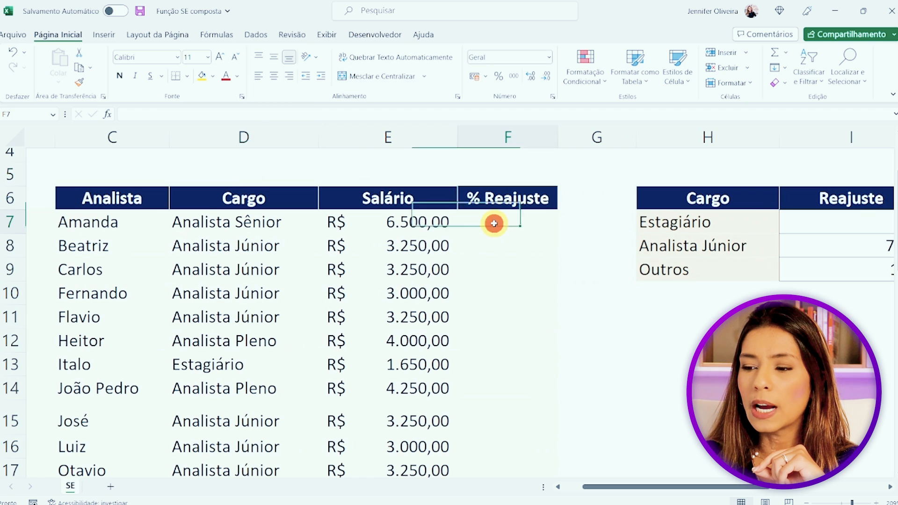
pyautogui.write('=SE(')
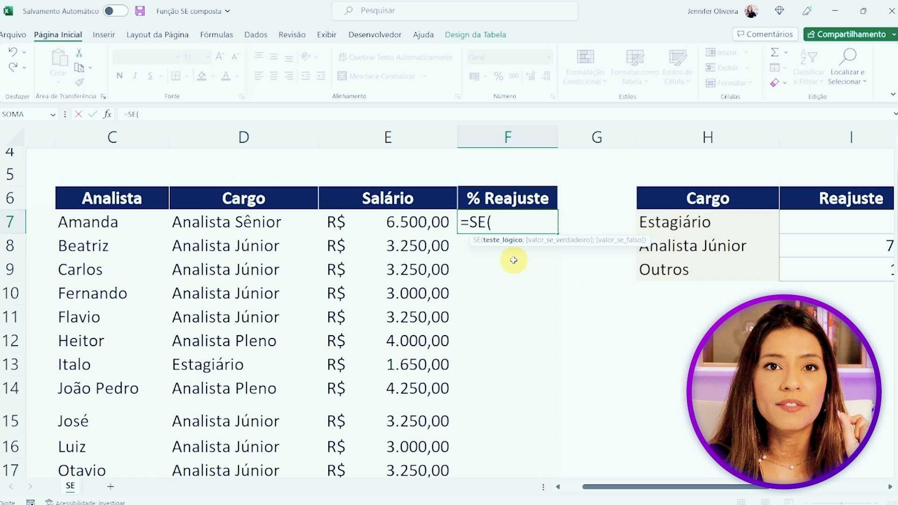
pyautogui.hotkey('ctrl', '2')
pyautogui.moveTo(171, 210); pyautogui.dragTo(319, 236)
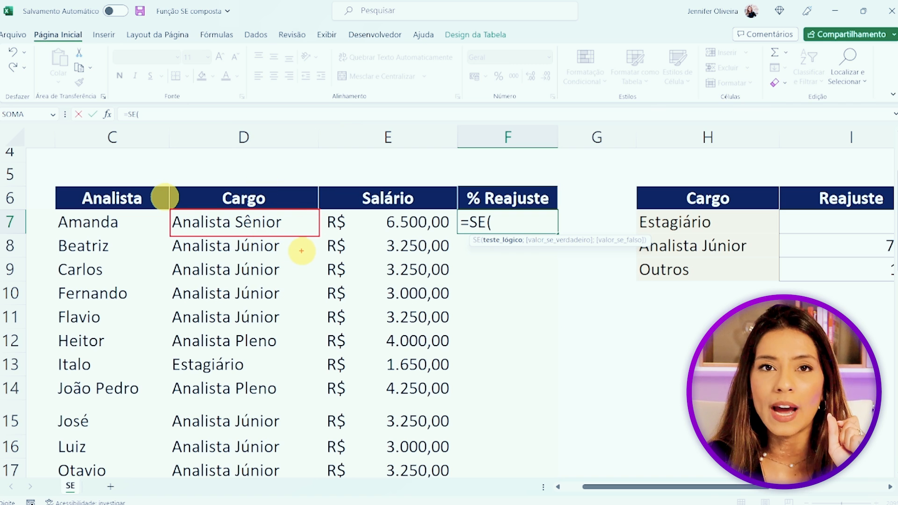
pyautogui.click(265, 216)
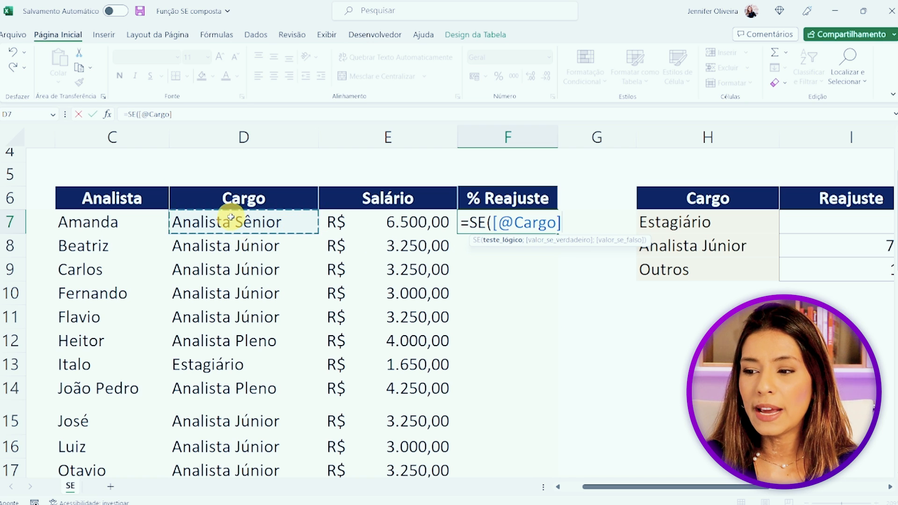
pyautogui.write('=')
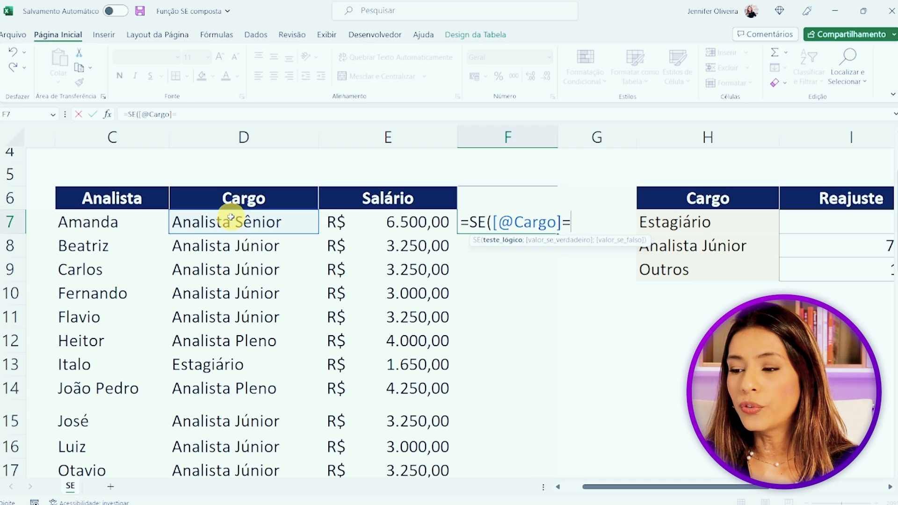
pyautogui.write('"Estagiário"')
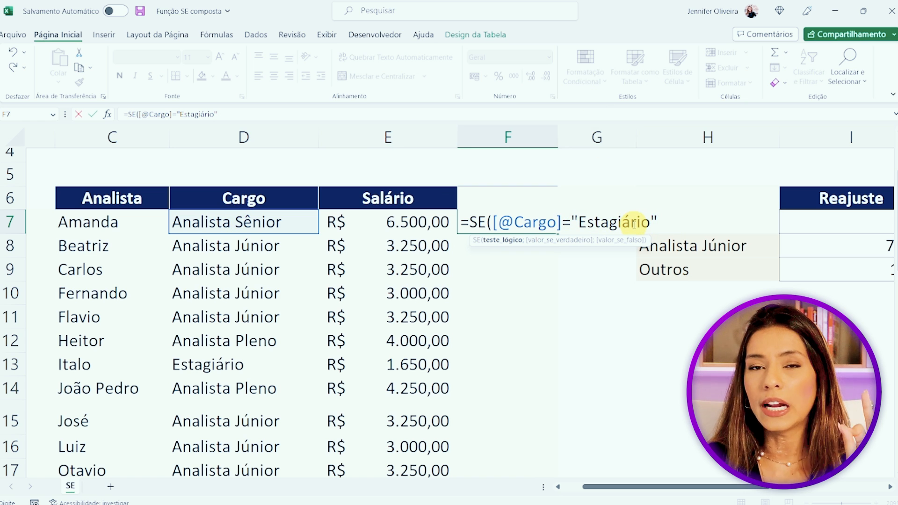
# Step: Give the SE formula 5% as its true value and open a nested SE function as its false value
pyautogui.write(';')
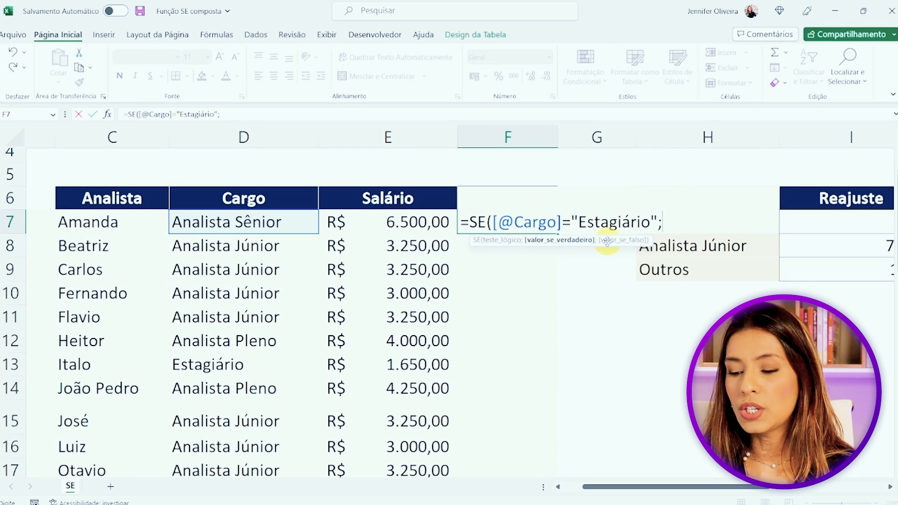
pyautogui.write('5%')
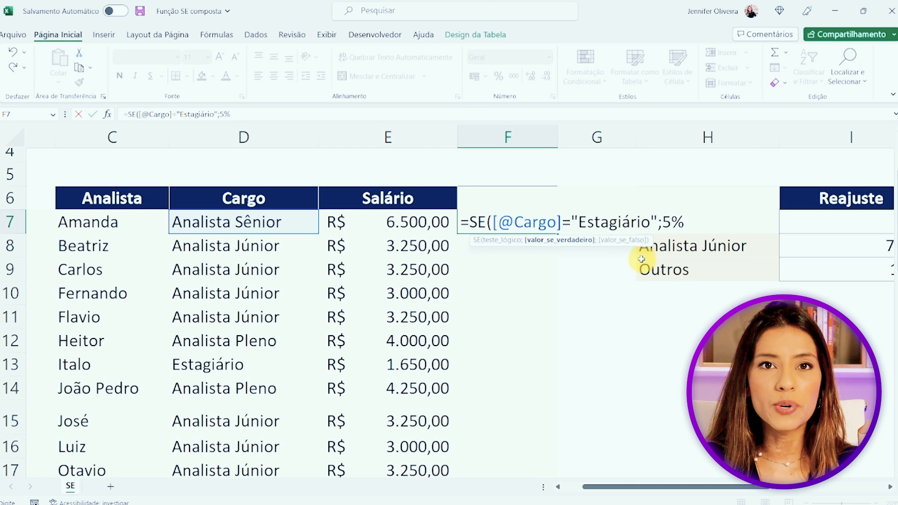
pyautogui.write(';')
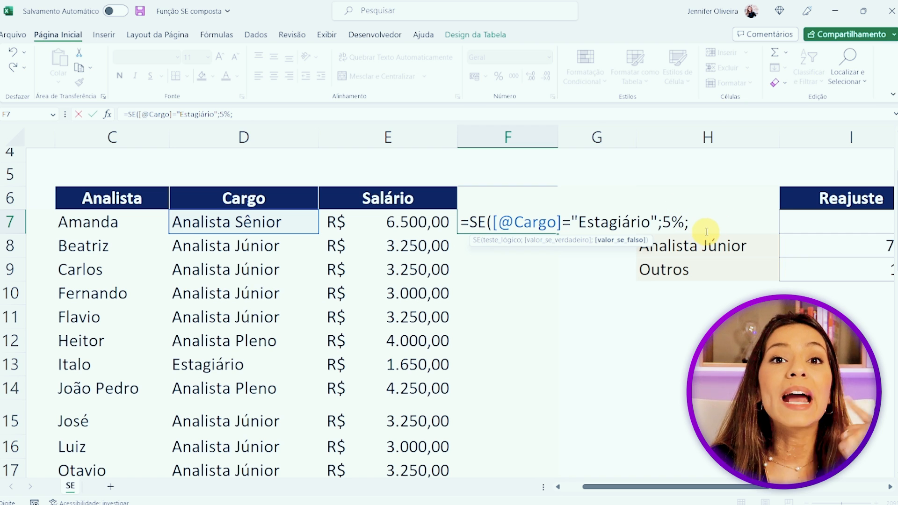
pyautogui.write('SE')
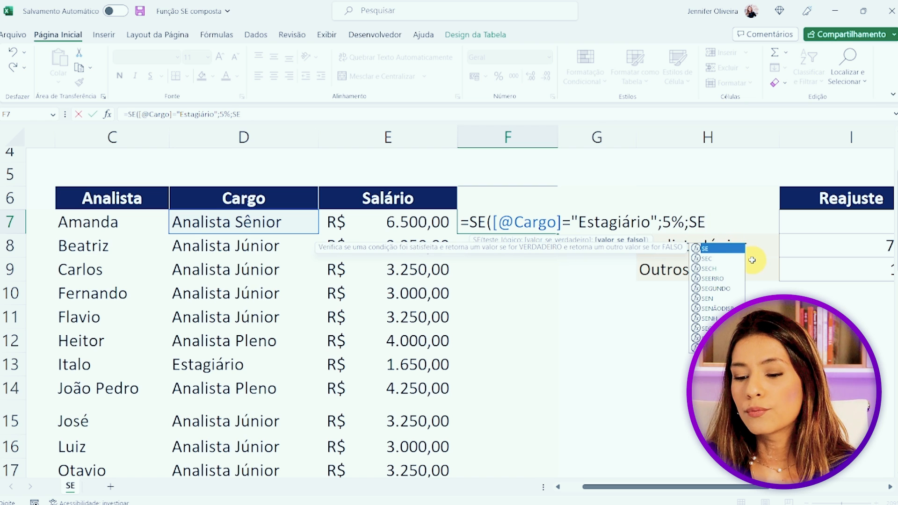
pyautogui.write('(')
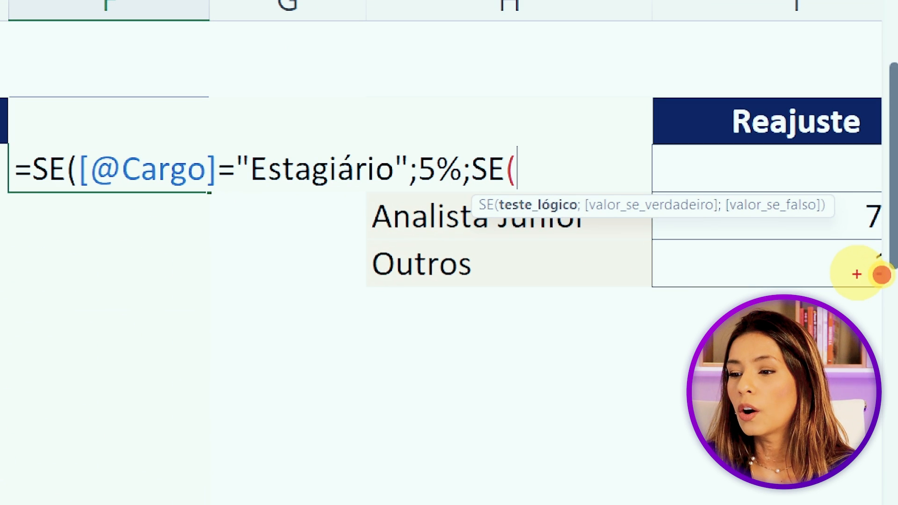
# Step: Make the nested SE function test whether the row's Cargo equals "Analista Júnior"
pyautogui.moveTo(465, 193)
pyautogui.mouseDown()
pyautogui.moveTo(895, 189)
pyautogui.moveTo(839, 211)
pyautogui.mouseUp()
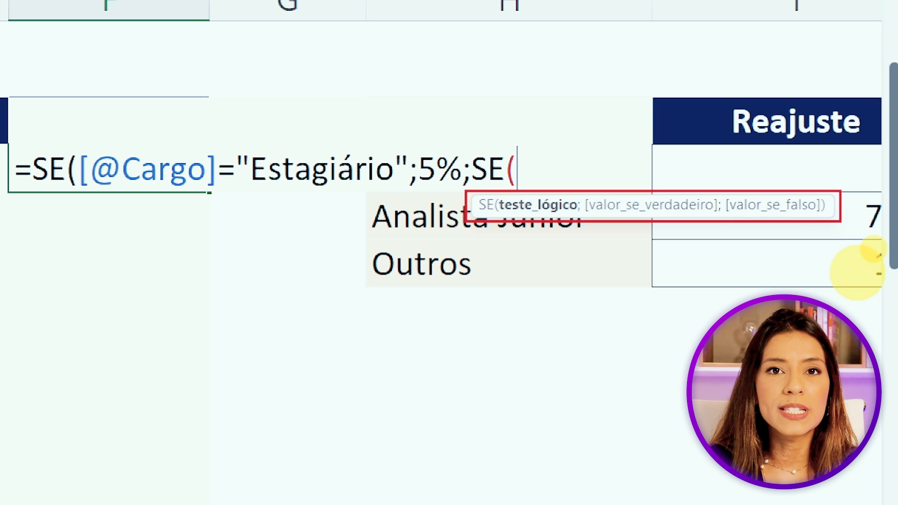
pyautogui.moveTo(493, 192)
pyautogui.mouseDown()
pyautogui.moveTo(568, 228)
pyautogui.moveTo(580, 219)
pyautogui.mouseUp()
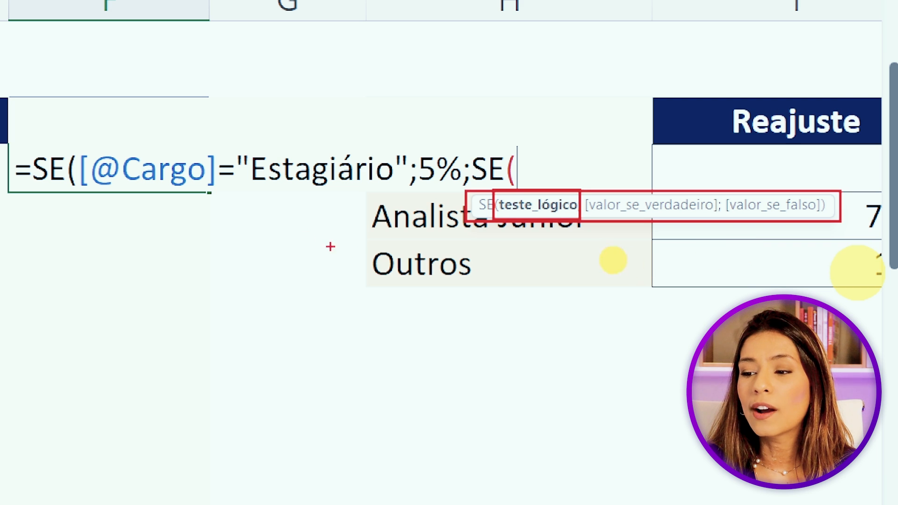
pyautogui.moveTo(239, 213); pyautogui.dragTo(352, 222)
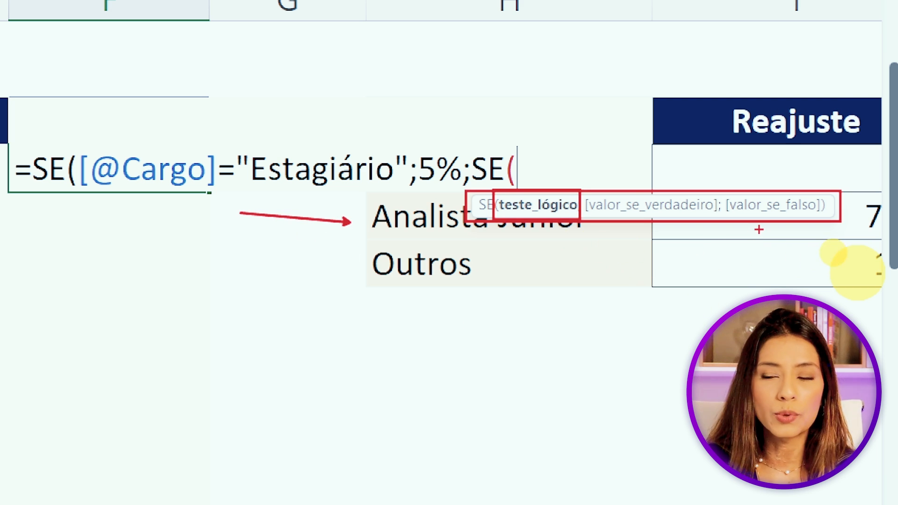
pyautogui.moveTo(578, 186)
pyautogui.mouseDown()
pyautogui.moveTo(739, 221)
pyautogui.moveTo(730, 228)
pyautogui.mouseUp()
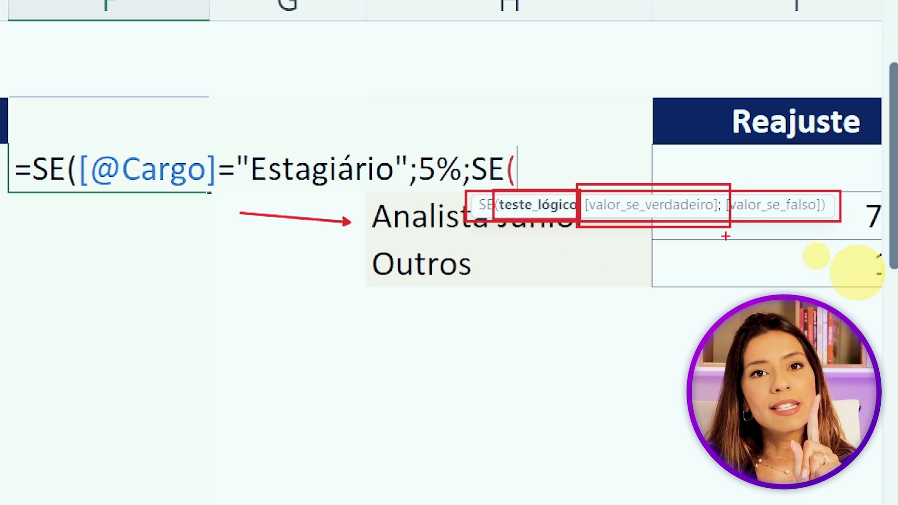
pyautogui.press('Escape')
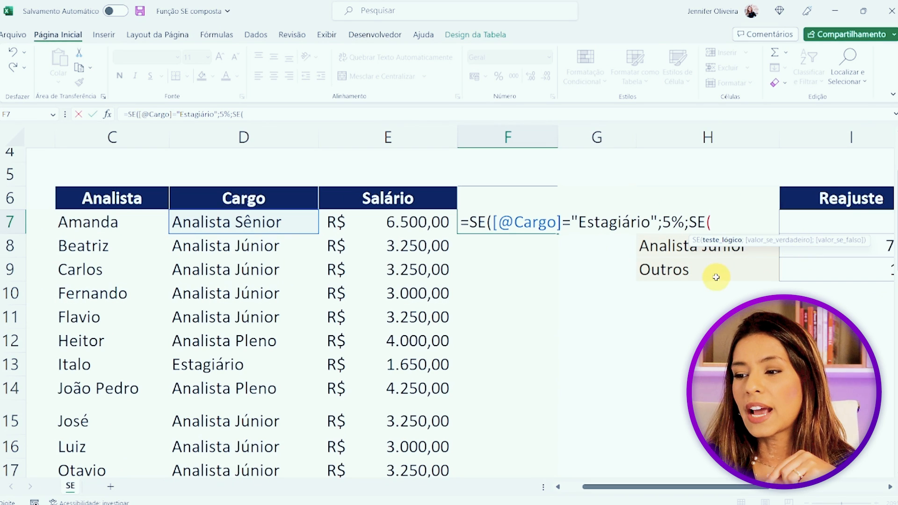
pyautogui.click(243, 224)
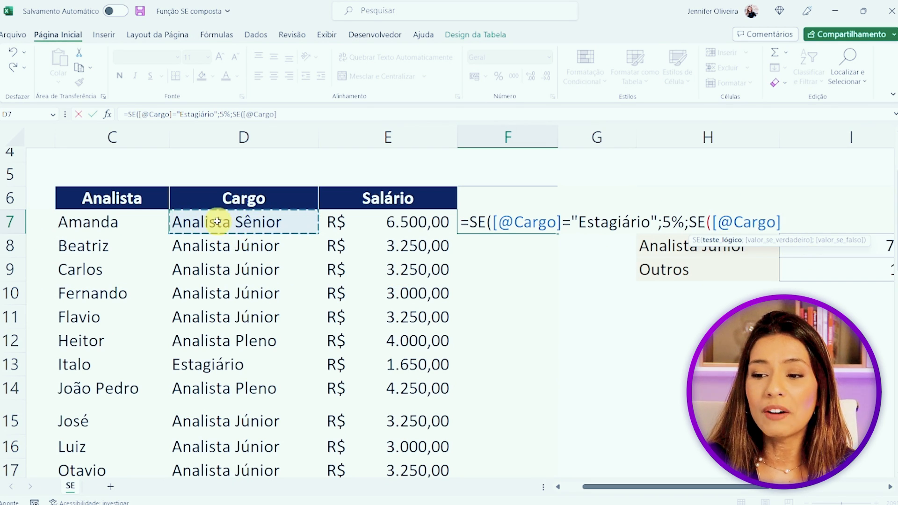
pyautogui.write('=')
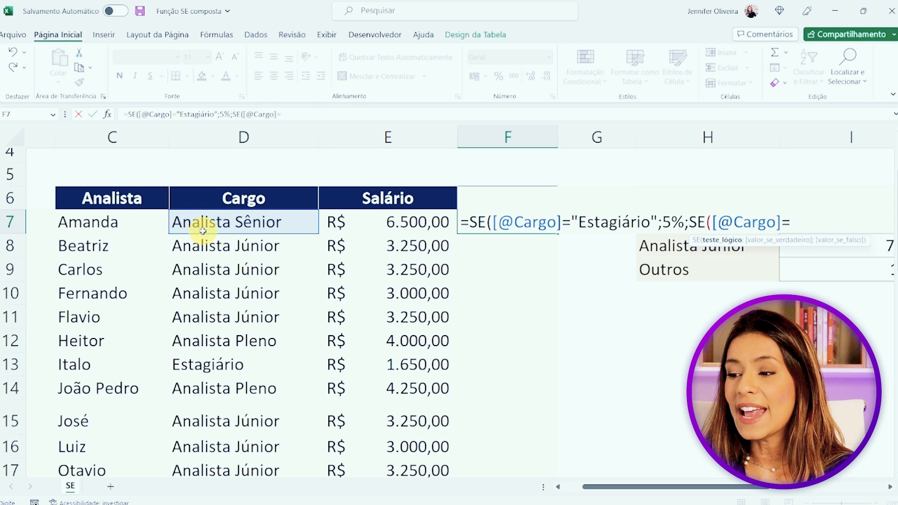
pyautogui.write('"Ana')
pyautogui.press('BackSpace')
pyautogui.write('A')
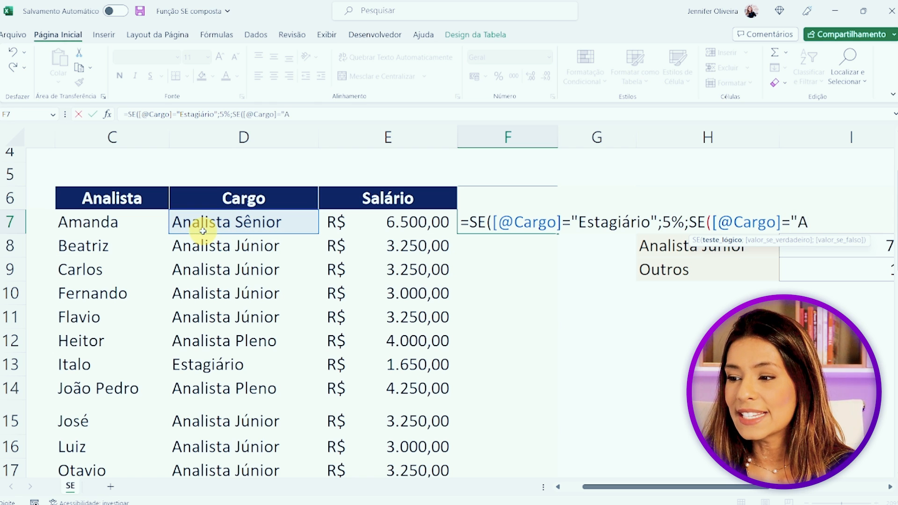
pyautogui.write('nalista Júnior')
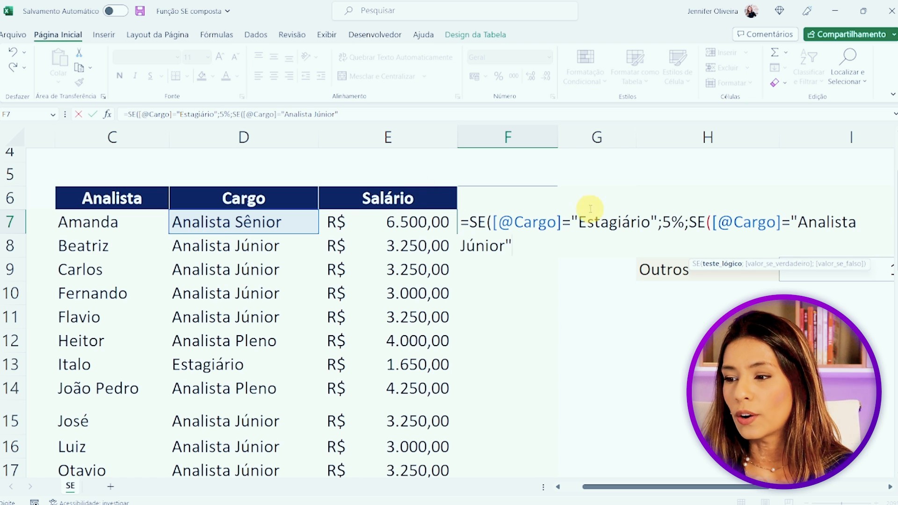
# Step: Give the nested SE function 7,5% as its value when the Analista Júnior test is true
pyautogui.hotkey('ctrl', '1')
pyautogui.click(807, 233)
pyautogui.moveTo(749, 191)
pyautogui.mouseDown()
pyautogui.moveTo(842, 226)
pyautogui.moveTo(861, 247)
pyautogui.mouseUp()
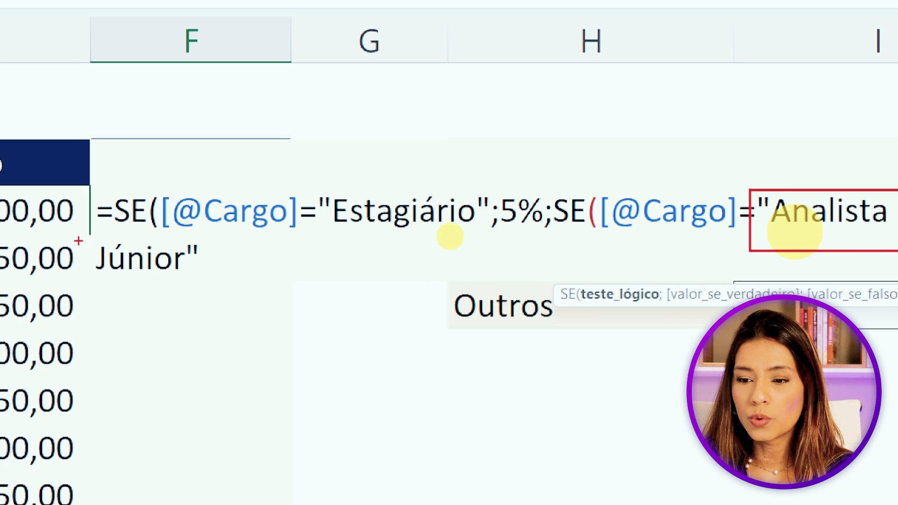
pyautogui.moveTo(77, 223); pyautogui.dragTo(257, 286)
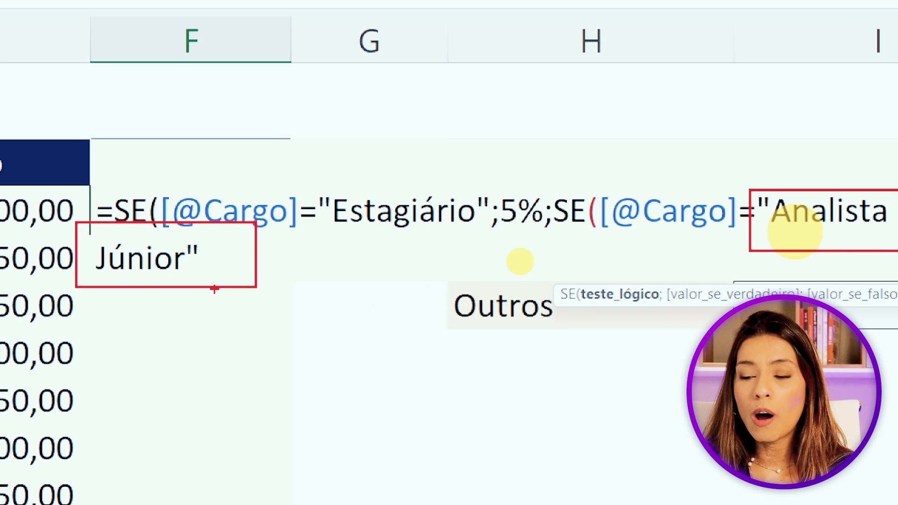
pyautogui.press('Escape')
pyautogui.write(';')
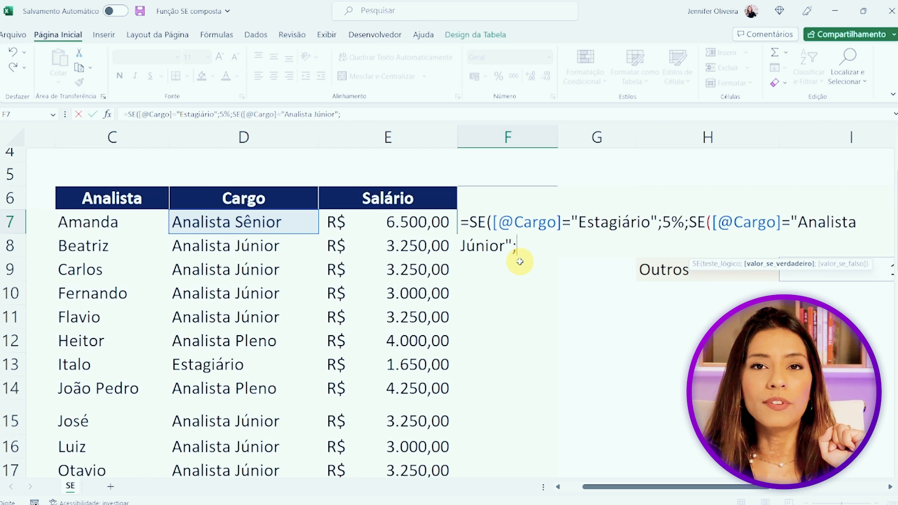
pyautogui.write('7,5%')
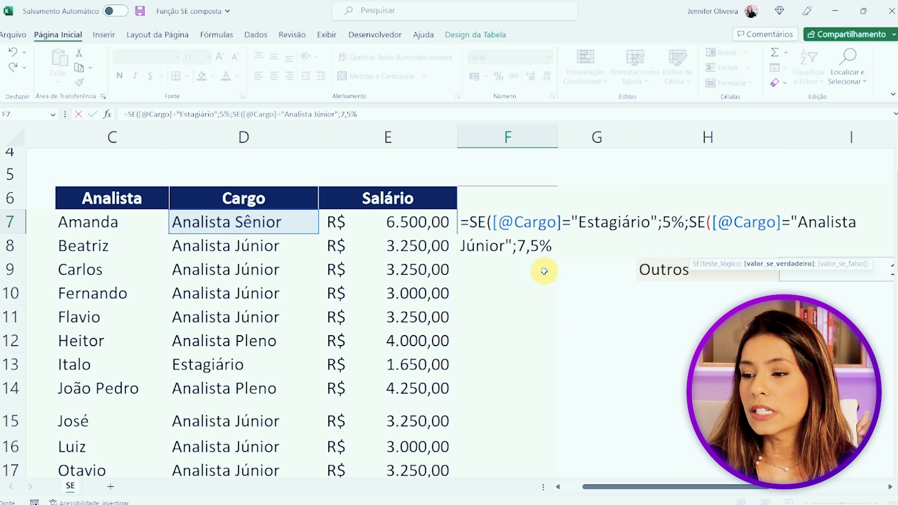
# Step: Set 10% as the nested SE function's false value and close both functions with parentheses
pyautogui.write(';')
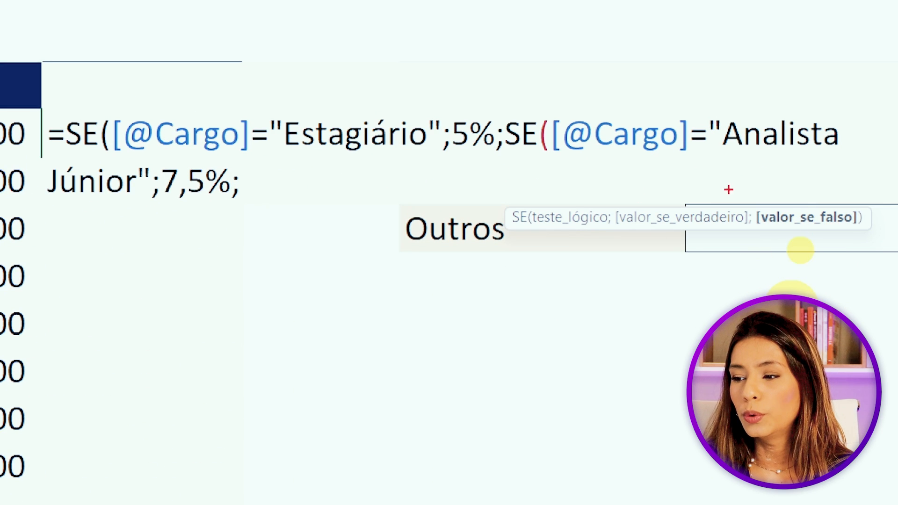
pyautogui.moveTo(745, 191); pyautogui.dragTo(887, 239)
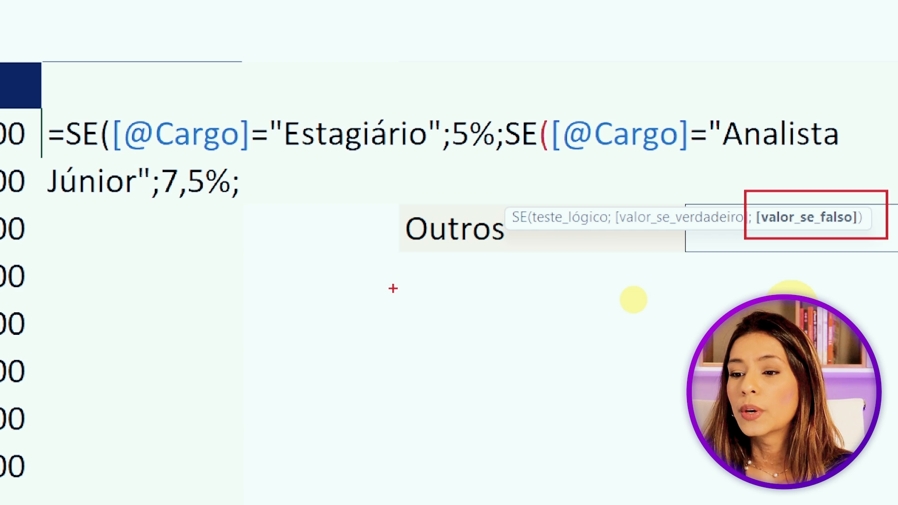
pyautogui.write('10%')
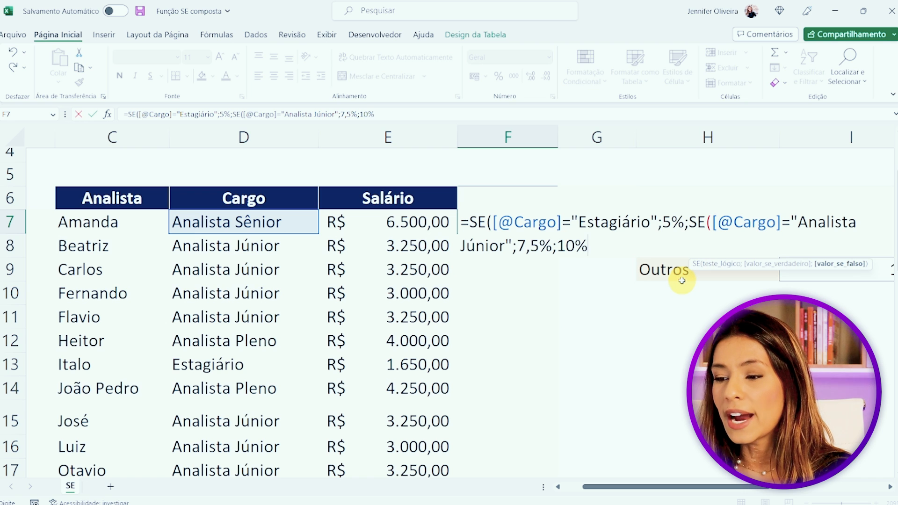
pyautogui.press('Return')
pyautogui.press('Return')
pyautogui.write('))')
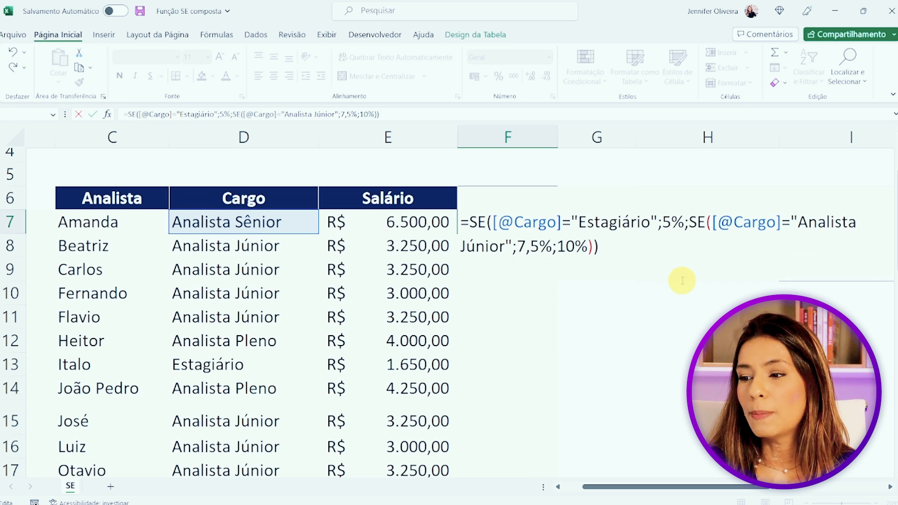
# Step: Check the outer and nested SE parts of the formula and commit it to the % Reajuste column
pyautogui.click(477, 221)
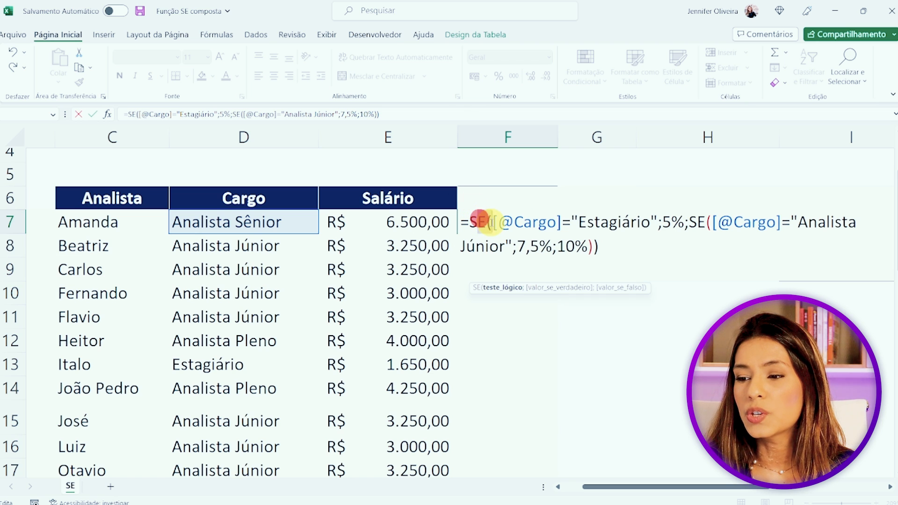
pyautogui.moveTo(593, 246); pyautogui.dragTo(689, 223)
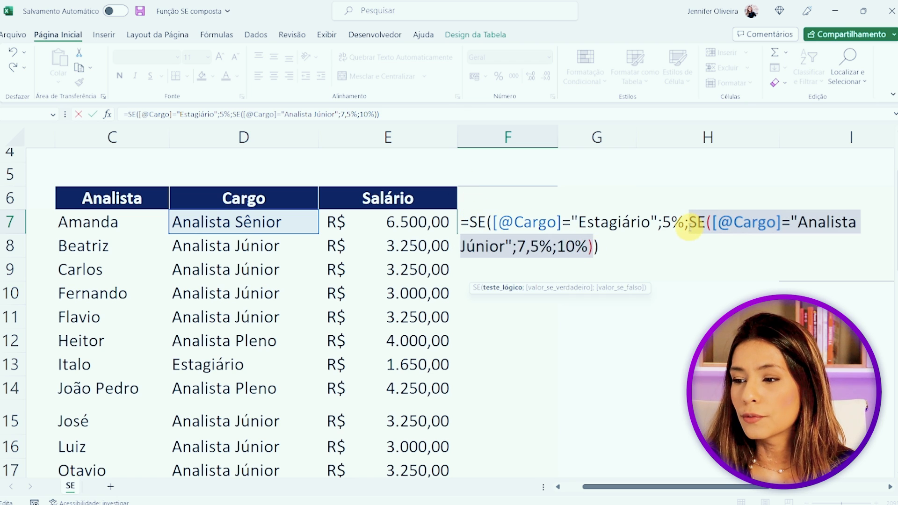
pyautogui.moveTo(642, 246); pyautogui.dragTo(467, 217)
pyautogui.press('Return')
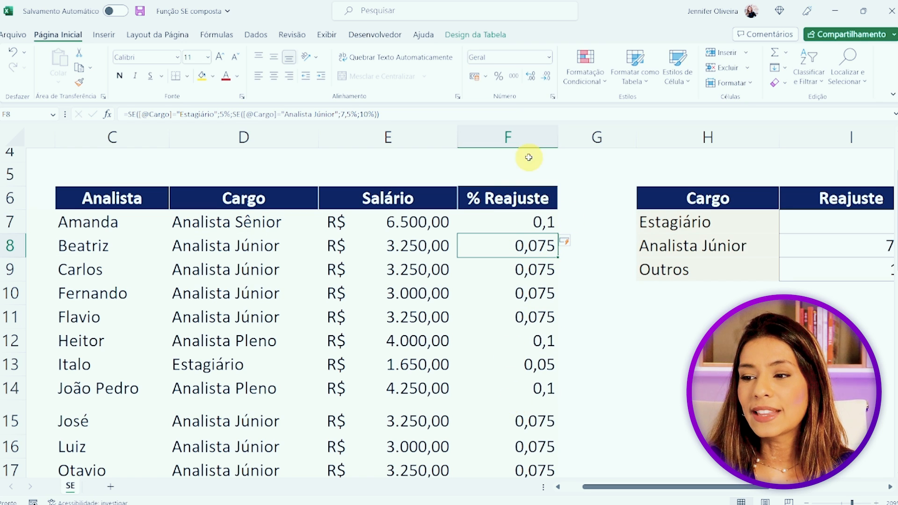
# Step: Format the % Reajuste column as centred percentages with one decimal place
pyautogui.click(521, 152)
pyautogui.click(514, 137)
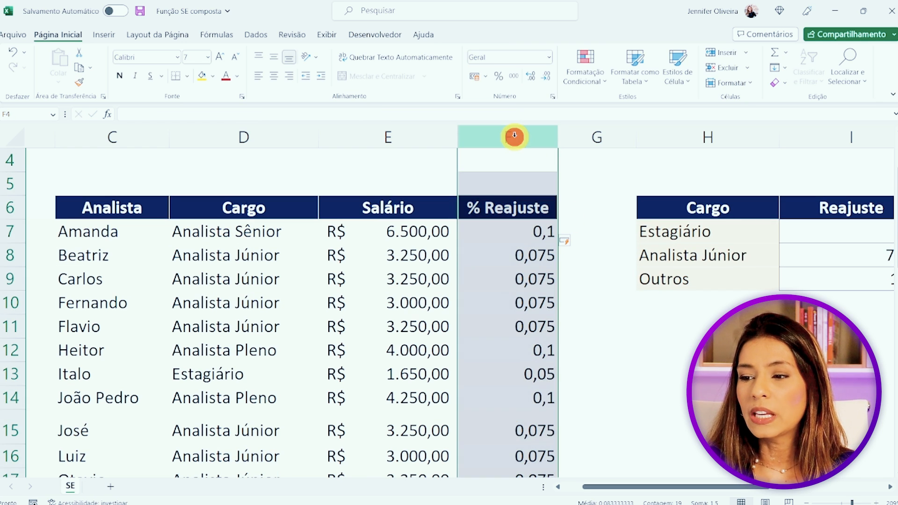
pyautogui.click(498, 76)
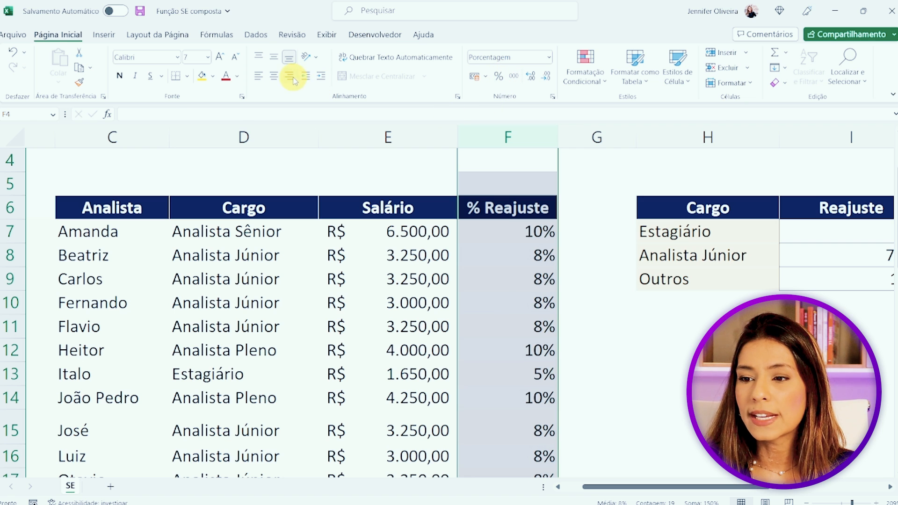
pyautogui.click(274, 75)
pyautogui.click(531, 75)
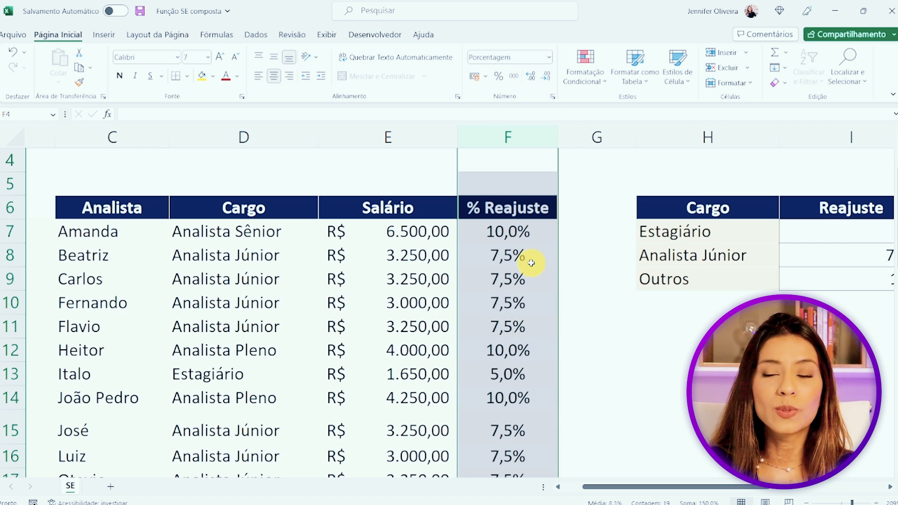
pyautogui.click(553, 308)
pyautogui.click(537, 230)
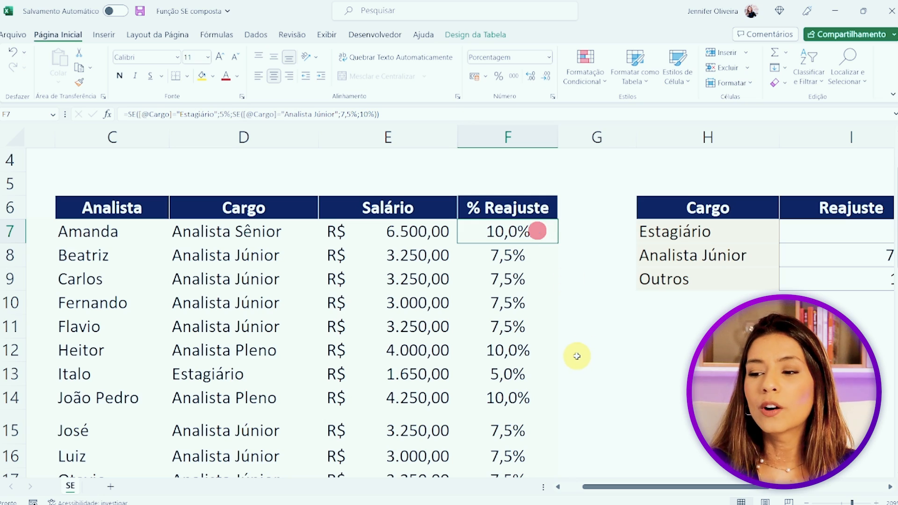
# Step: Compare the % Reajuste values of the Analista Sênior, Analista Júnior and Estagiário rows with the Cargo and Reajuste reference table, marking the matching rows
pyautogui.scroll(-4, 577, 356)
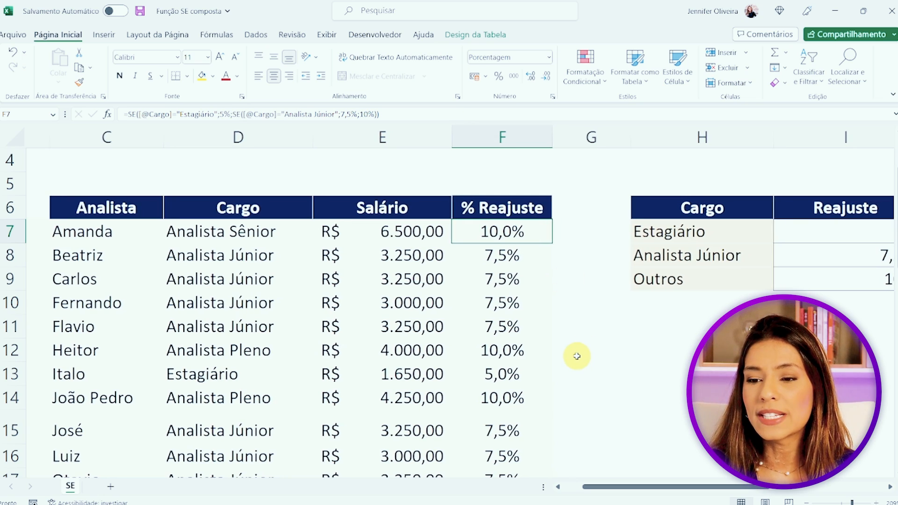
pyautogui.scroll(1, 577, 356)
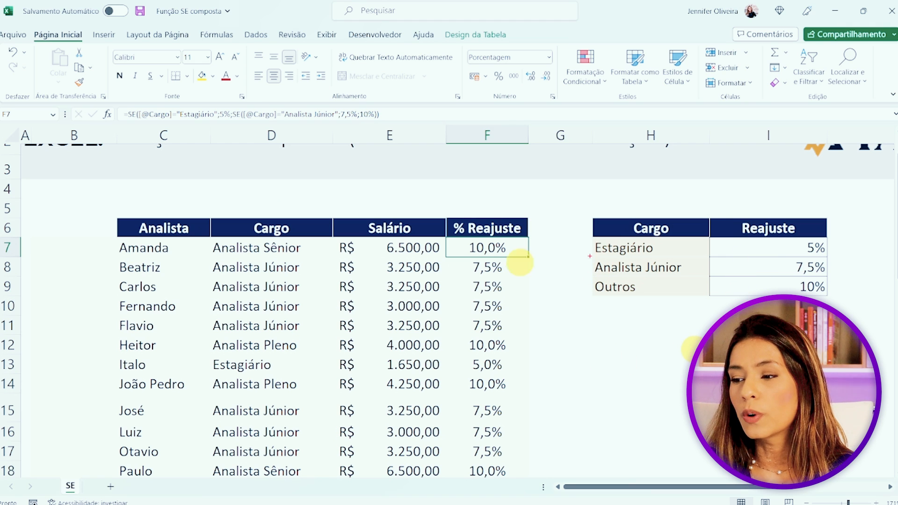
pyautogui.moveTo(205, 238); pyautogui.dragTo(530, 257)
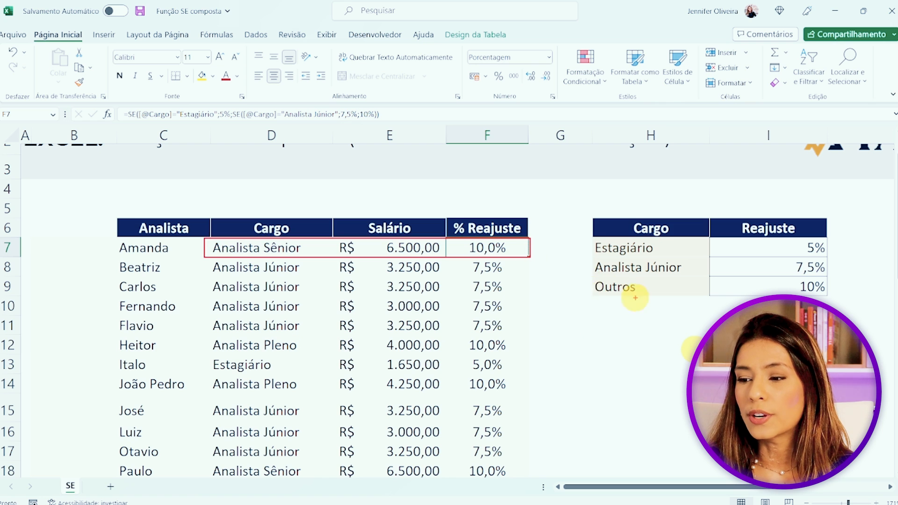
pyautogui.moveTo(588, 279)
pyautogui.mouseDown()
pyautogui.moveTo(784, 305)
pyautogui.moveTo(835, 294)
pyautogui.mouseUp()
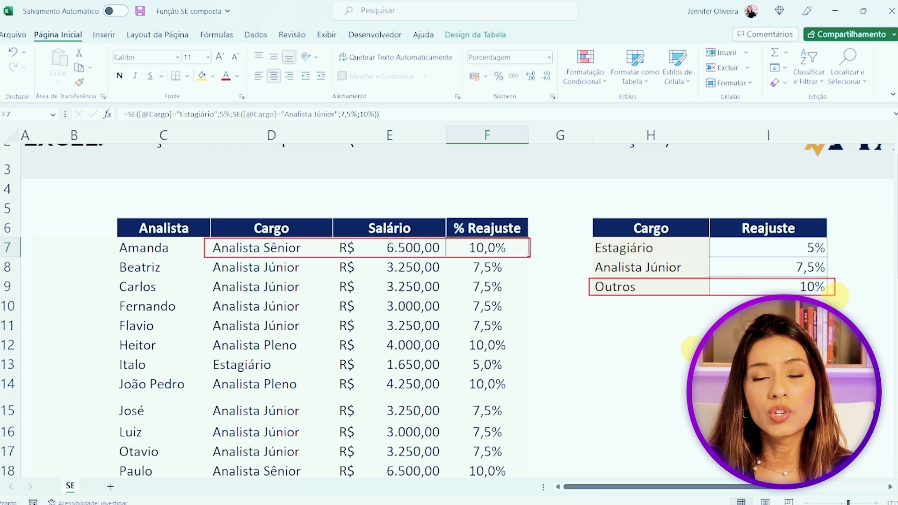
pyautogui.moveTo(205, 256)
pyautogui.mouseDown()
pyautogui.moveTo(364, 335)
pyautogui.moveTo(529, 334)
pyautogui.mouseUp()
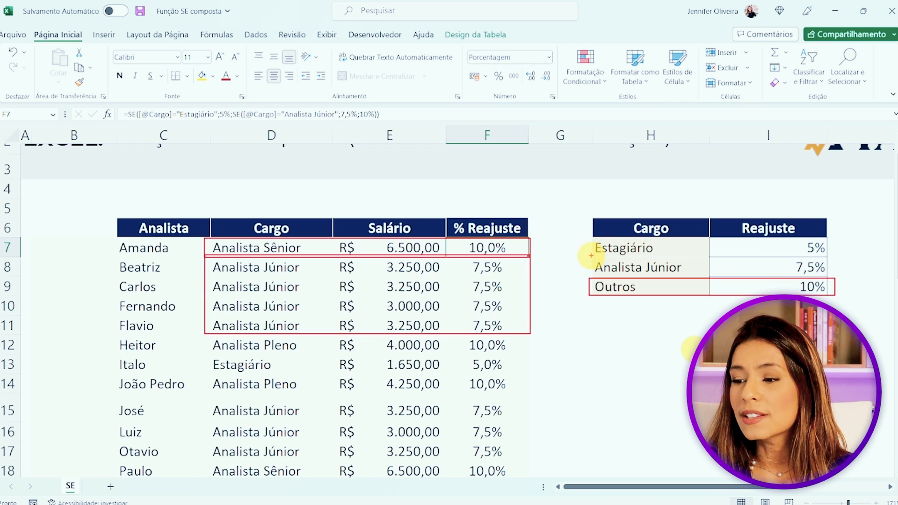
pyautogui.moveTo(584, 259)
pyautogui.mouseDown()
pyautogui.moveTo(836, 297)
pyautogui.moveTo(841, 282)
pyautogui.mouseUp()
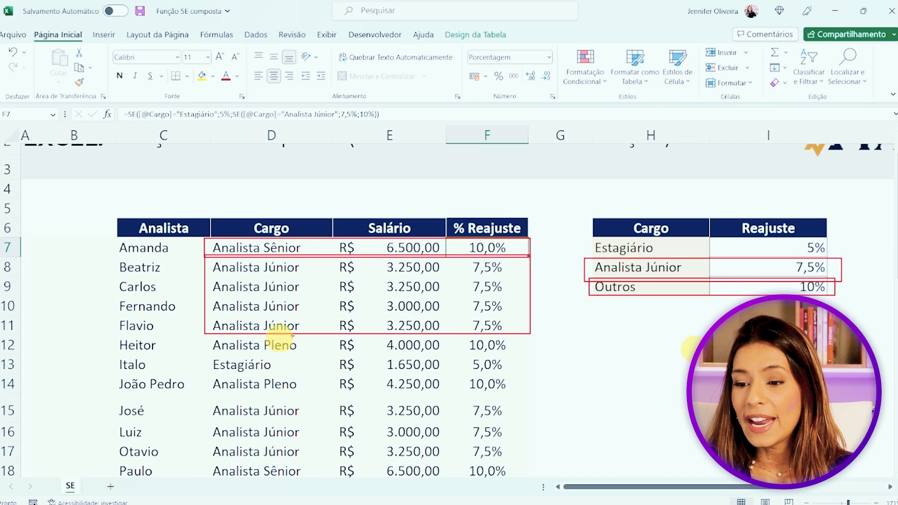
pyautogui.moveTo(202, 350)
pyautogui.mouseDown()
pyautogui.moveTo(472, 381)
pyautogui.moveTo(530, 377)
pyautogui.moveTo(522, 376)
pyautogui.mouseUp()
pyautogui.moveTo(579, 234)
pyautogui.mouseDown()
pyautogui.moveTo(781, 243)
pyautogui.moveTo(842, 262)
pyautogui.mouseUp()
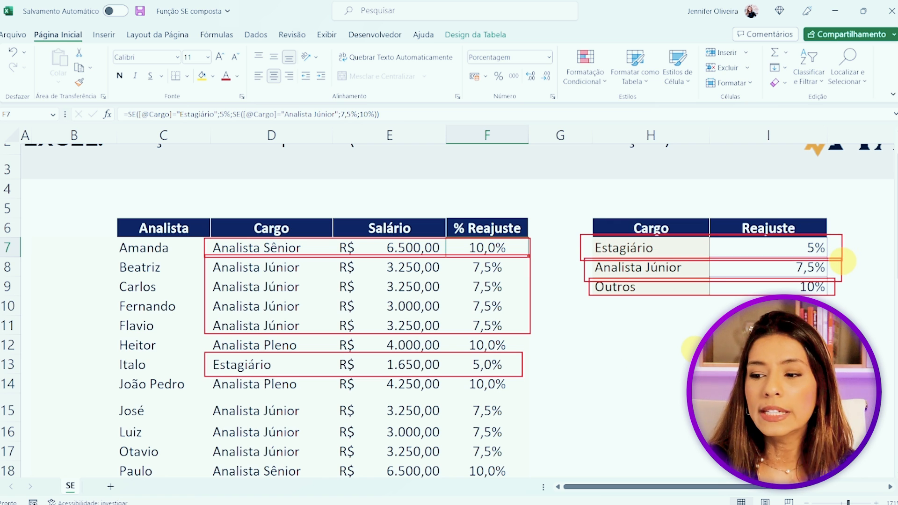
pyautogui.press('Escape')
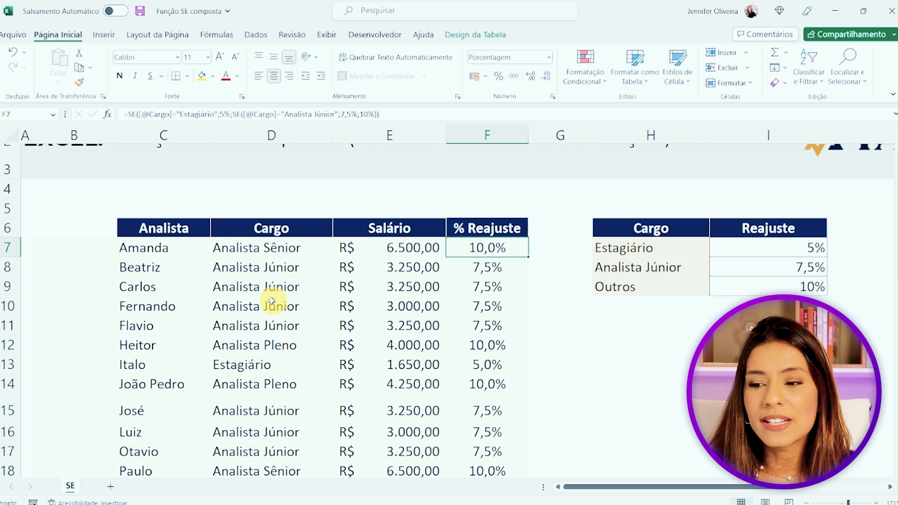
# Step: Examine the arguments of the nested SE formula in cell F7 without changing it
pyautogui.press('F2')
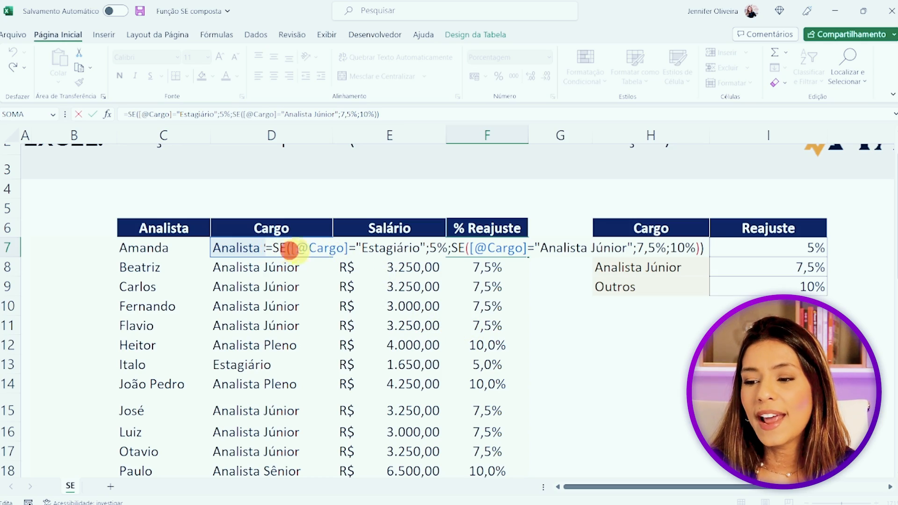
pyautogui.moveTo(289, 248); pyautogui.dragTo(714, 240)
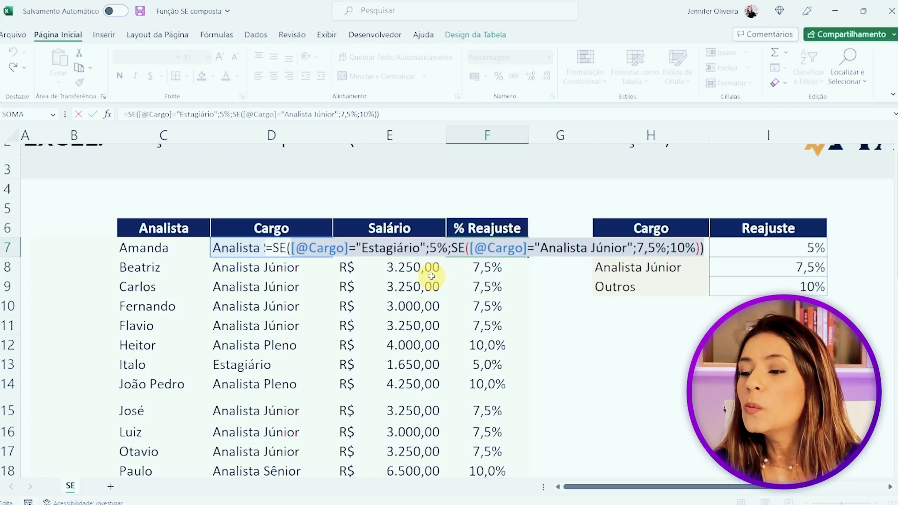
pyautogui.press('Escape')
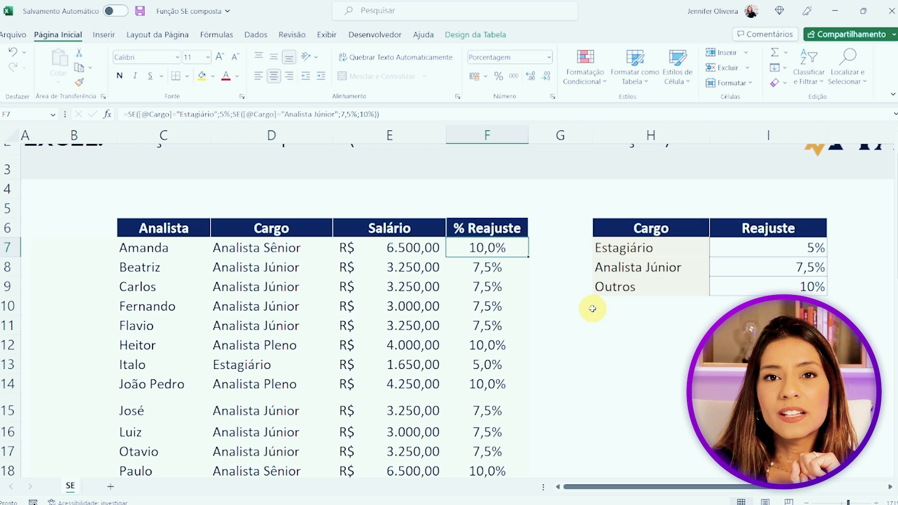
# Step: Insert a new column directly after % Reajuste and give it the header SES
pyautogui.rightClick(554, 135)
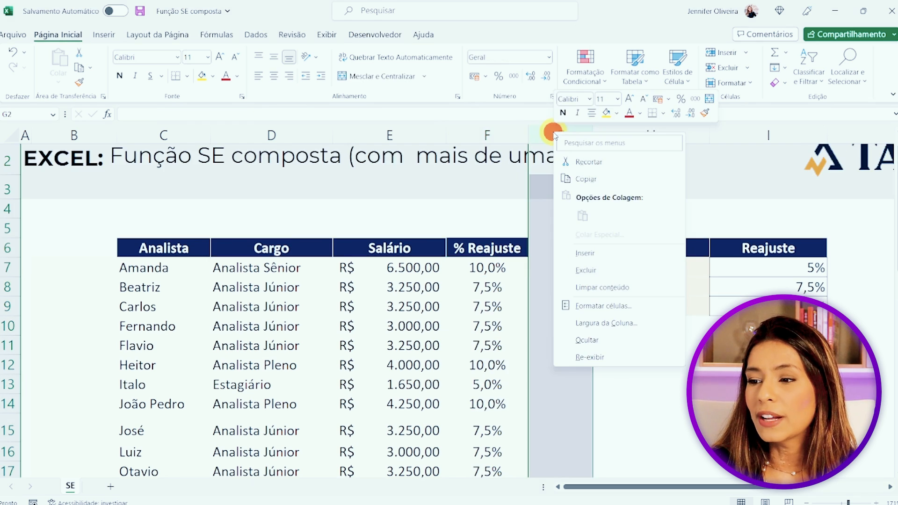
pyautogui.click(585, 253)
pyautogui.click(481, 251)
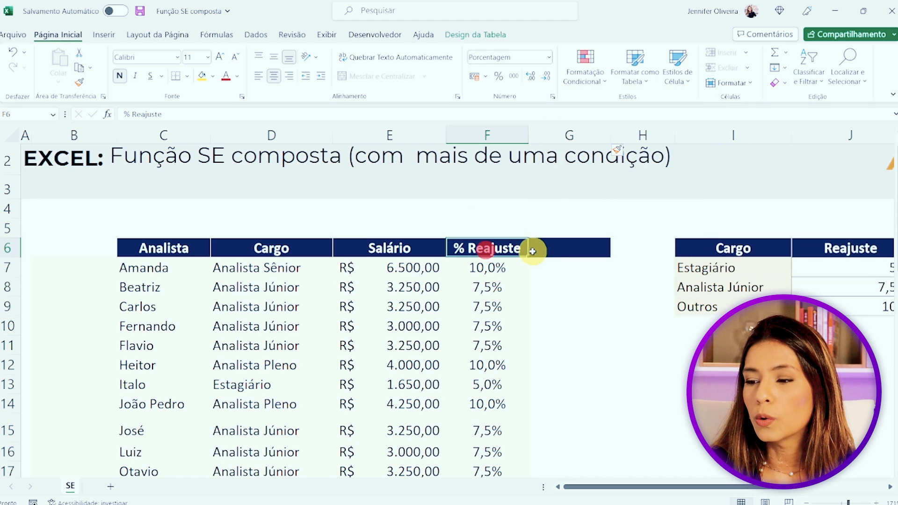
pyautogui.click(533, 251)
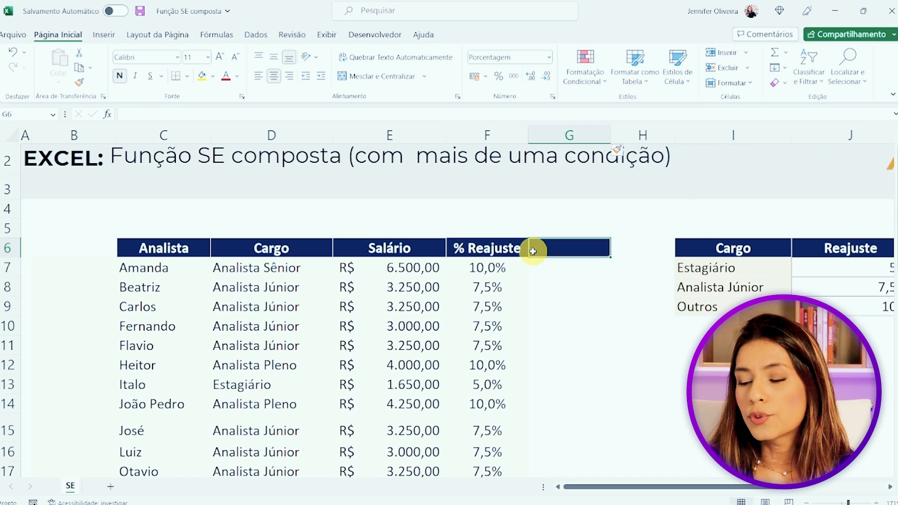
pyautogui.write('SES')
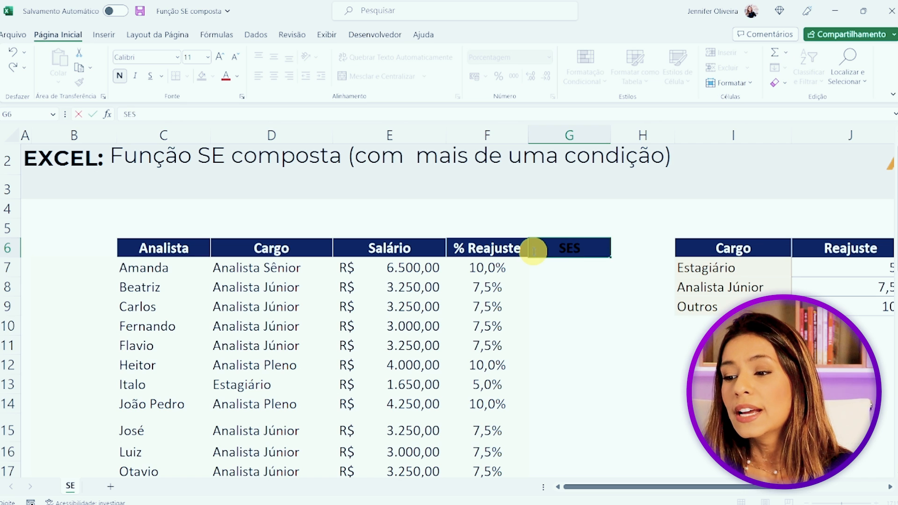
pyautogui.press('Return')
pyautogui.click(601, 243)
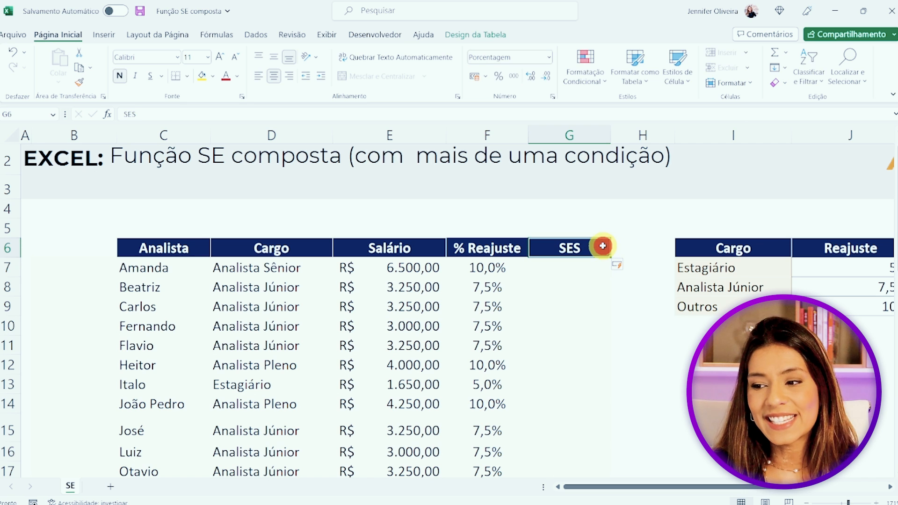
pyautogui.keyDown('ctrl'); pyautogui.scroll(2, 631, 318); pyautogui.keyUp('ctrl')
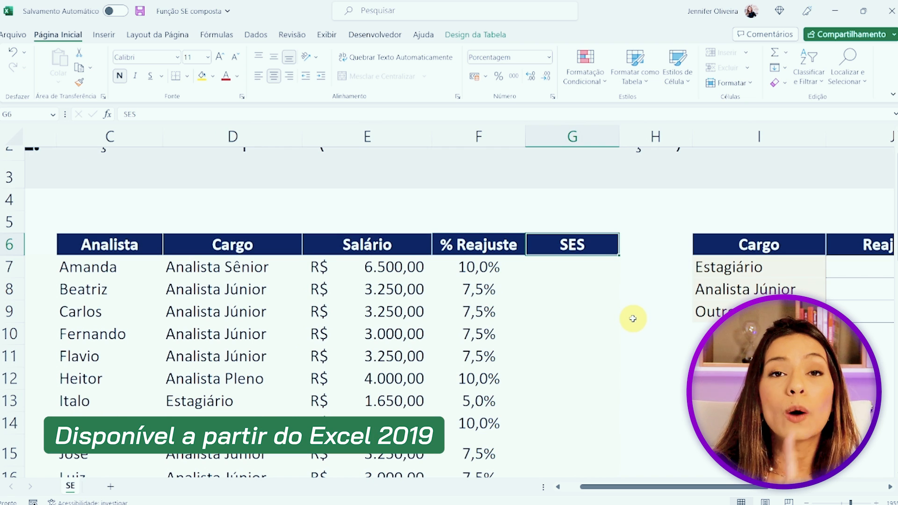
# Step: Review the nested SE formula in the first % Reajuste cell and leave it as it is
pyautogui.click(486, 274)
pyautogui.doubleClick(487, 274)
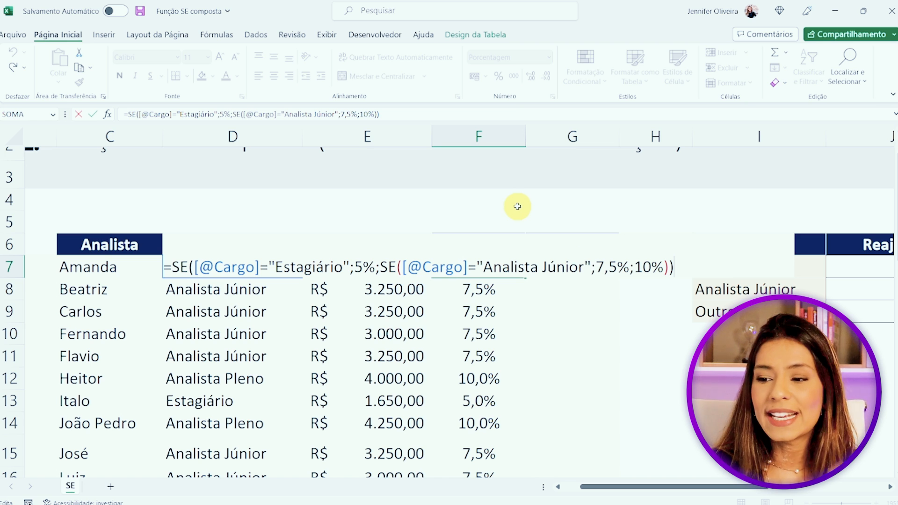
pyautogui.press('Escape')
# Step: Begin a formula with the SES function in cell G7, the first data cell of the SES column
pyautogui.click(571, 266)
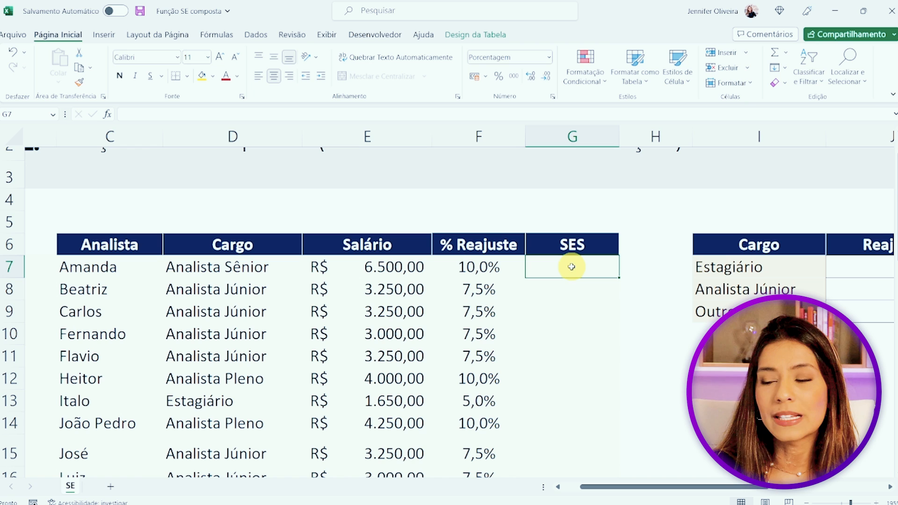
pyautogui.write('=')
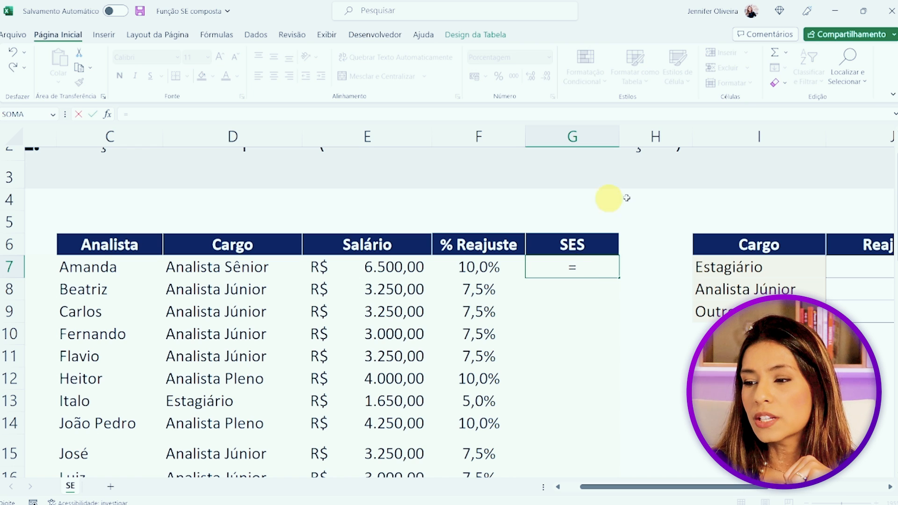
pyautogui.write('SES')
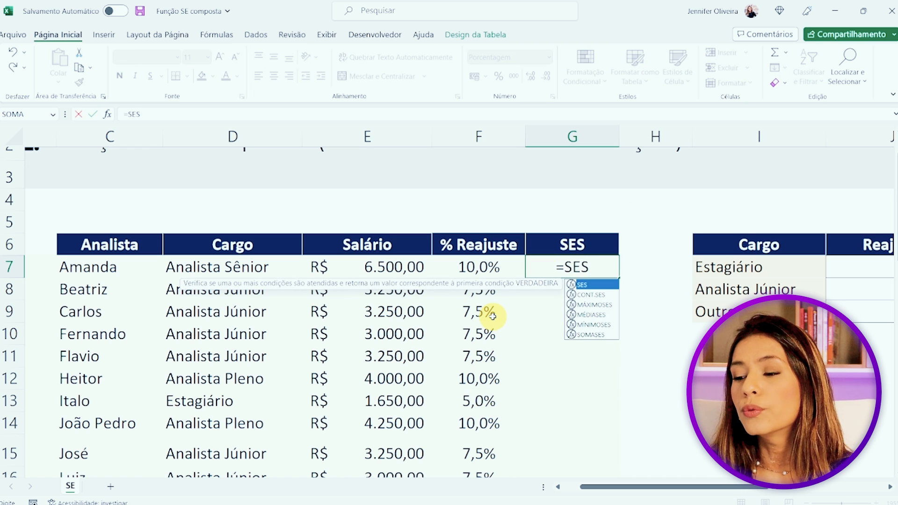
pyautogui.write('(')
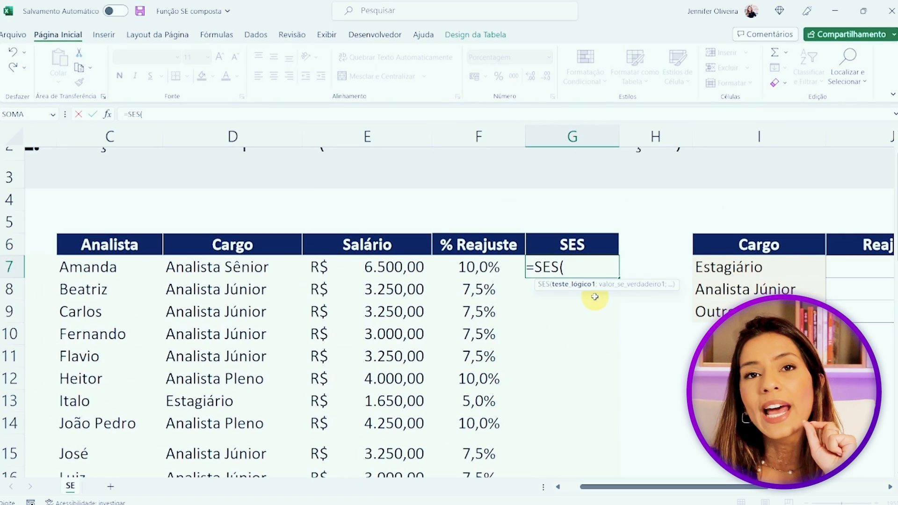
# Step: Make the first SES test check whether the row's Cargo equals "Estagiário" and return 5% when true, ready for a second test
pyautogui.click(218, 267)
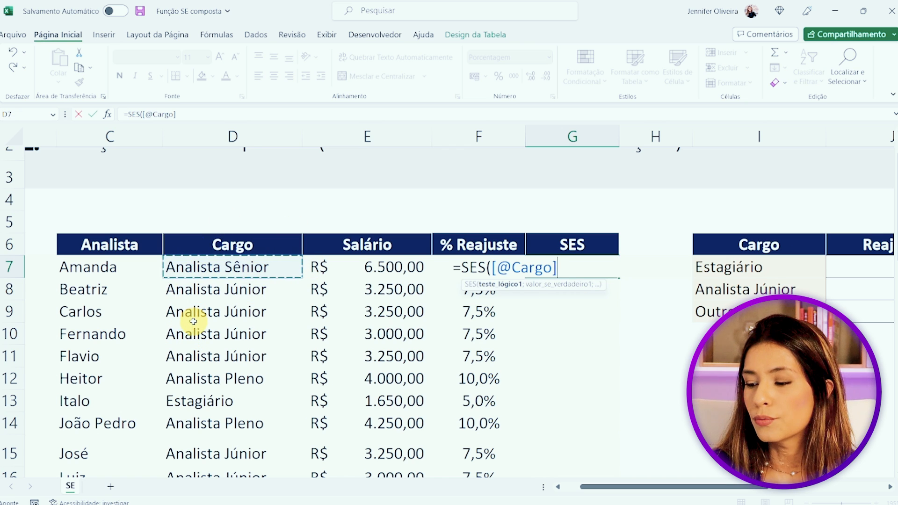
pyautogui.write('="E')
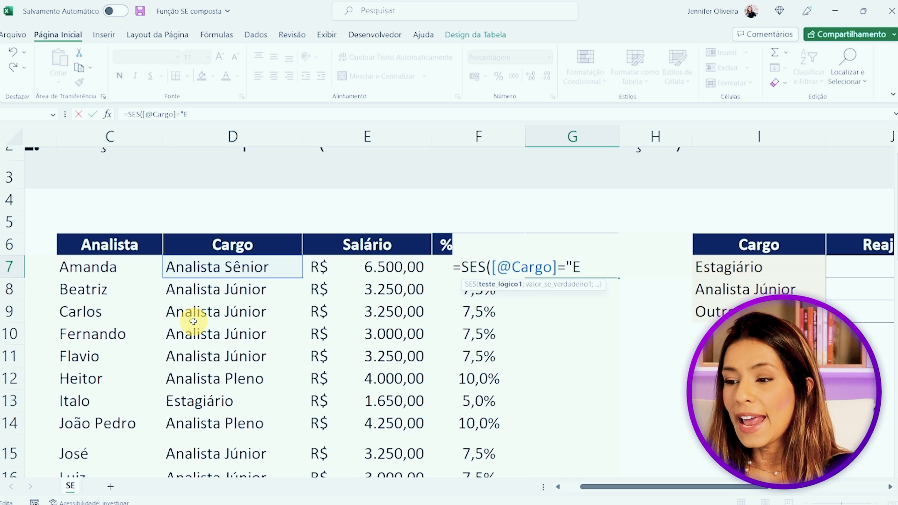
pyautogui.write('stagiário')
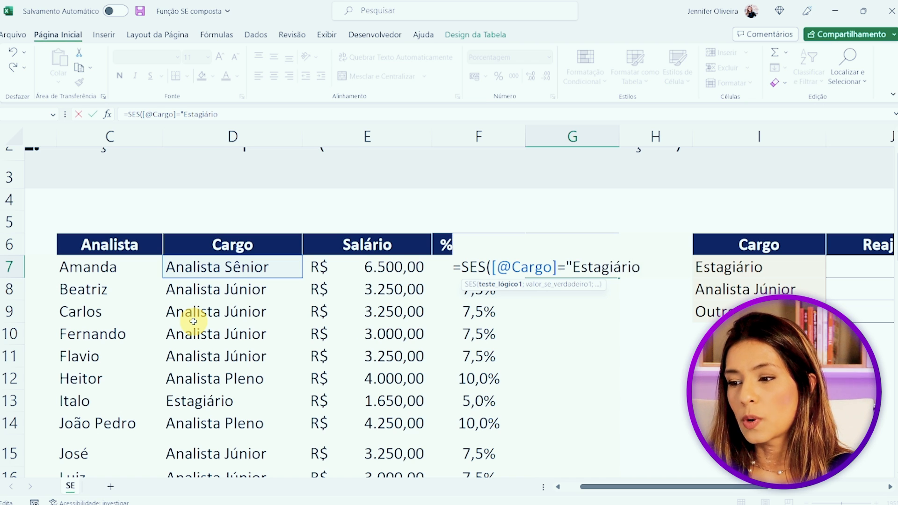
pyautogui.write('";')
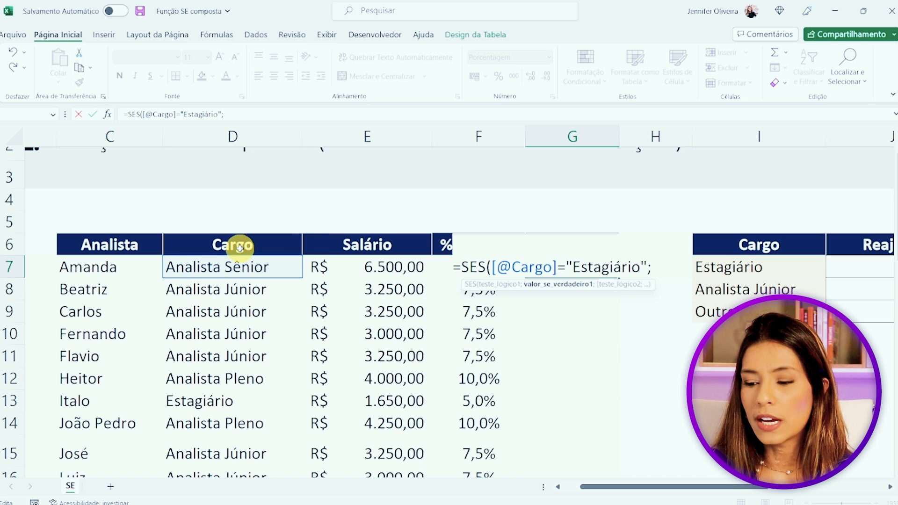
pyautogui.write('5%')
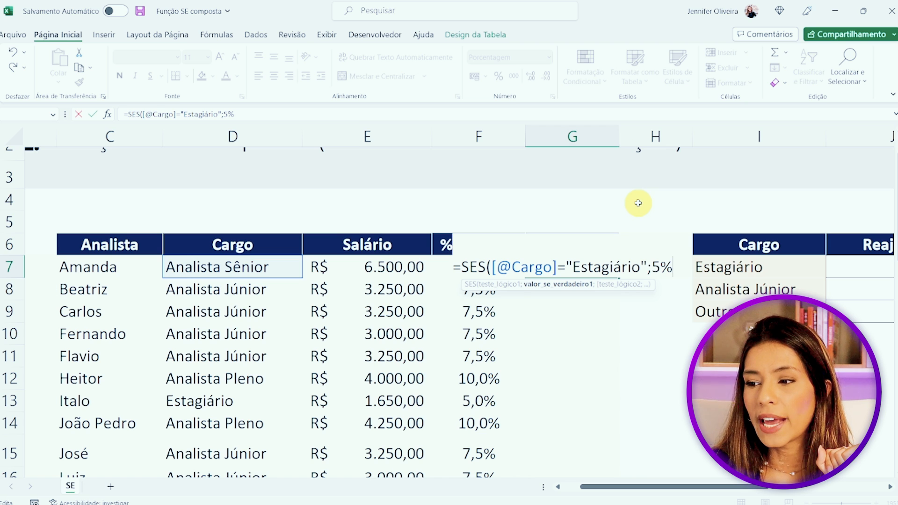
pyautogui.write(';')
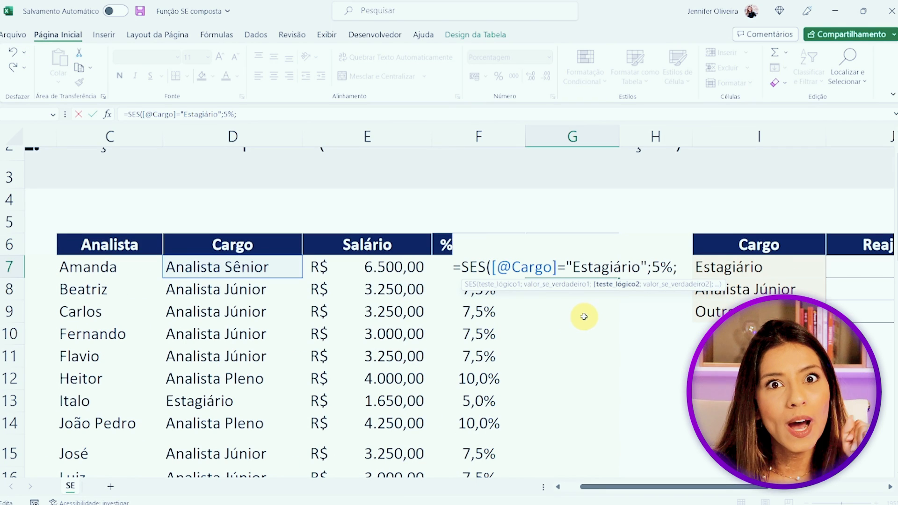
# Step: Add a second SES test for Cargo equal to "Analista Júnior" that returns 7,5%, ready for a third test
pyautogui.click(244, 271)
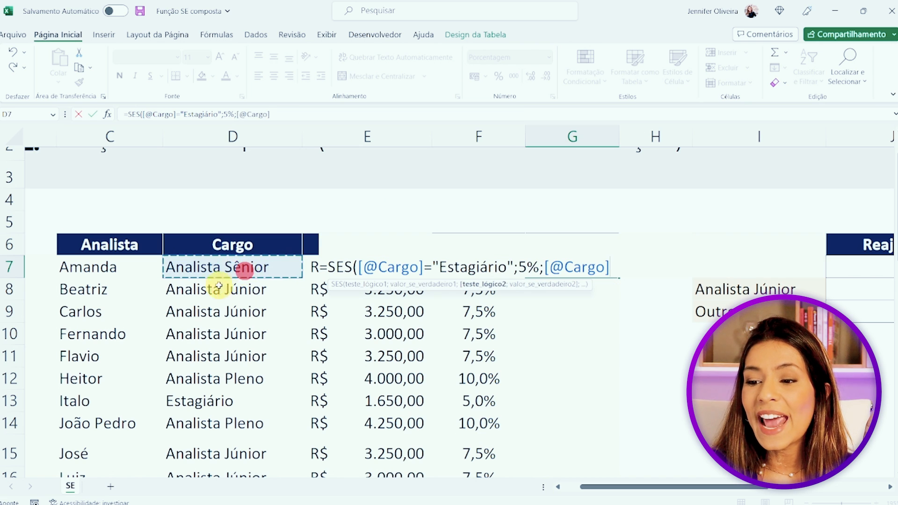
pyautogui.write('="Analist')
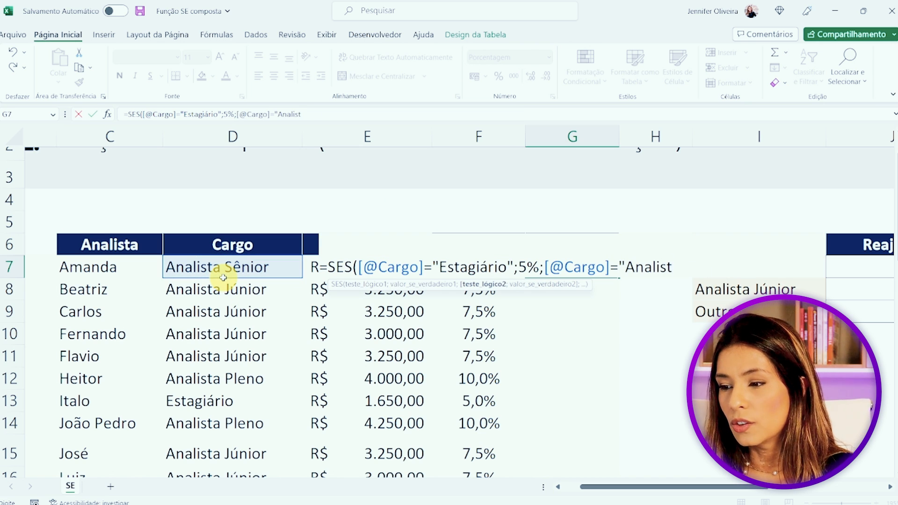
pyautogui.write('a Junior')
pyautogui.press('BackSpace')
pyautogui.press('BackSpace')
pyautogui.press('BackSpace')
pyautogui.press('BackSpace')
pyautogui.press('BackSpace')
pyautogui.write('únior";')
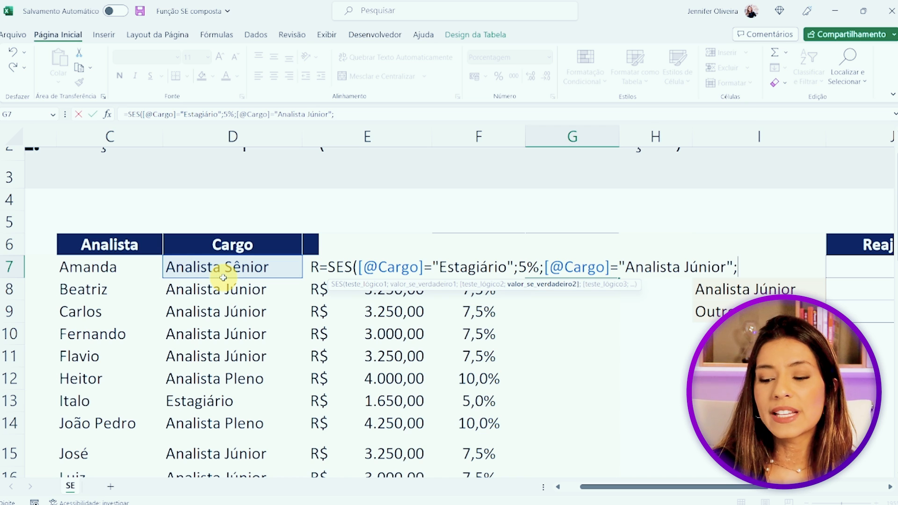
pyautogui.write('7,5%')
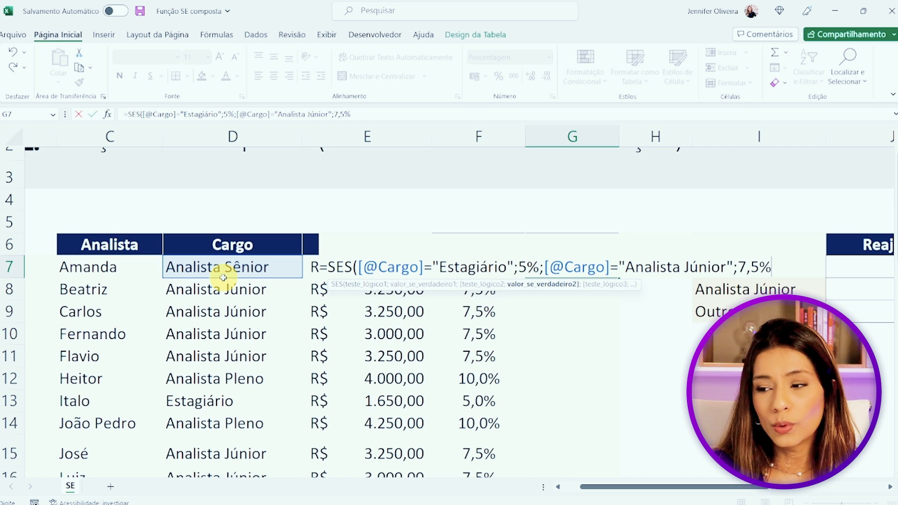
pyautogui.write(';')
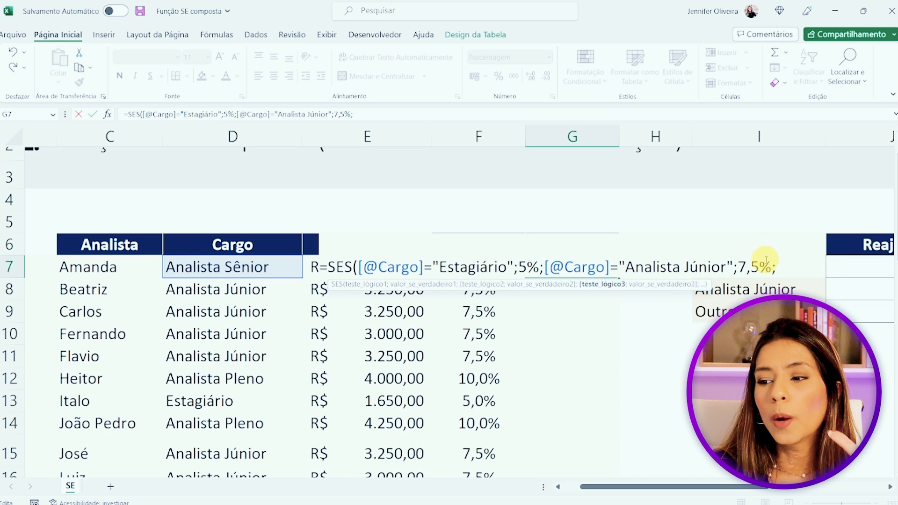
# Step: Add VERDADEIRO as the third SES test, returning 10% for every other Cargo
pyautogui.moveTo(533, 267); pyautogui.dragTo(359, 266)
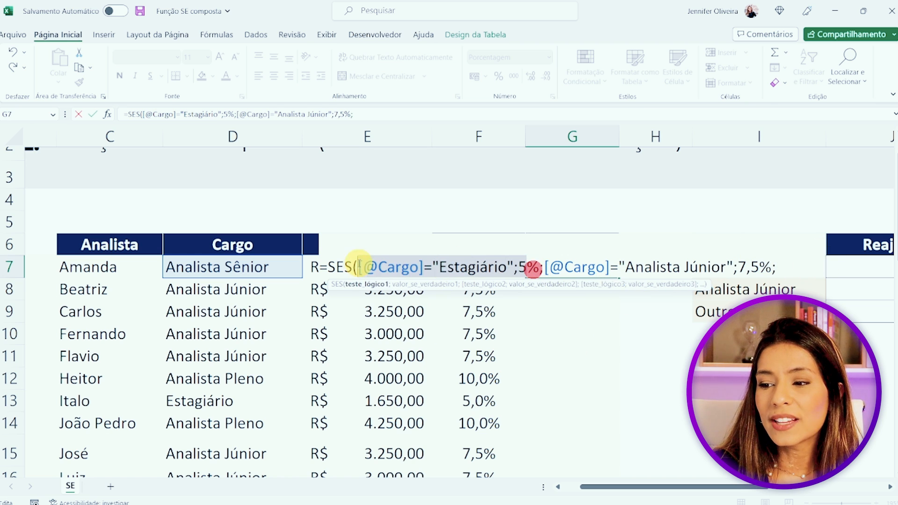
pyautogui.click(790, 268)
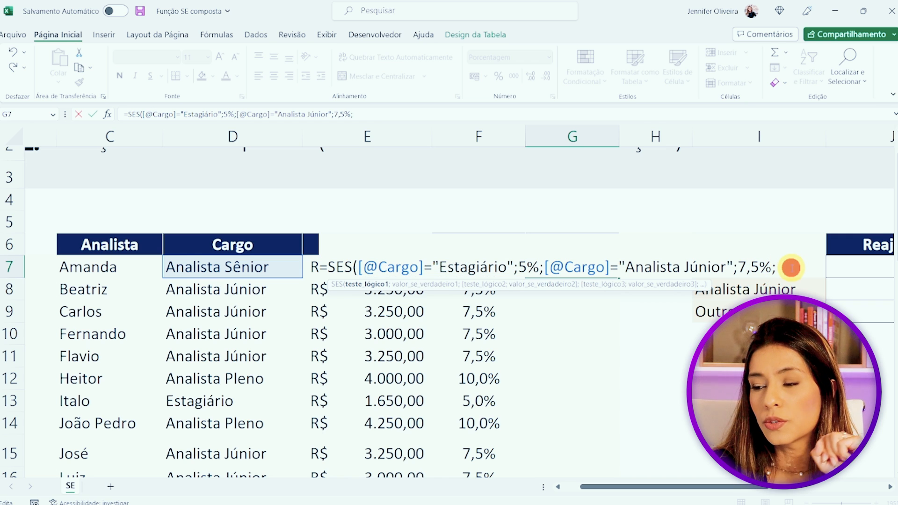
pyautogui.write('VERDADEIRO')
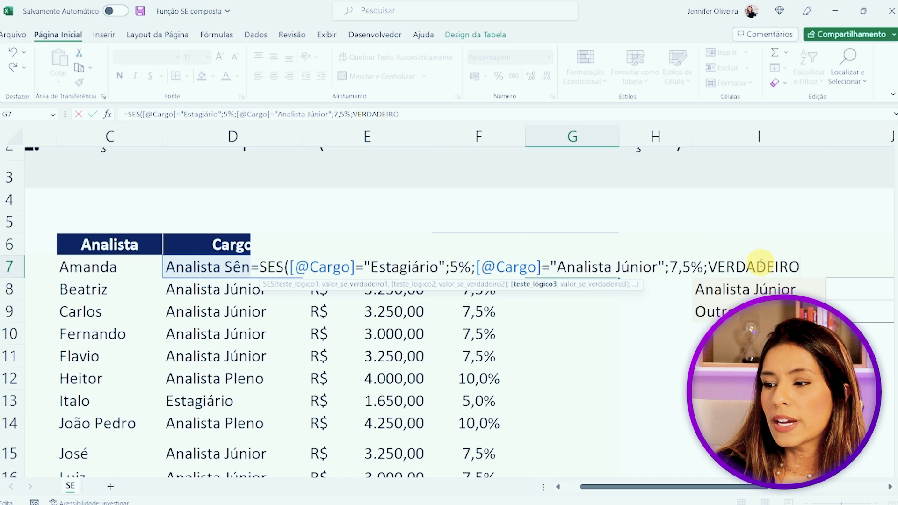
pyautogui.moveTo(709, 269); pyautogui.dragTo(810, 269)
pyautogui.press('Right')
pyautogui.write(';1-')
pyautogui.write('%')
pyautogui.press('BackSpace')
pyautogui.press('BackSpace')
pyautogui.write('0%')
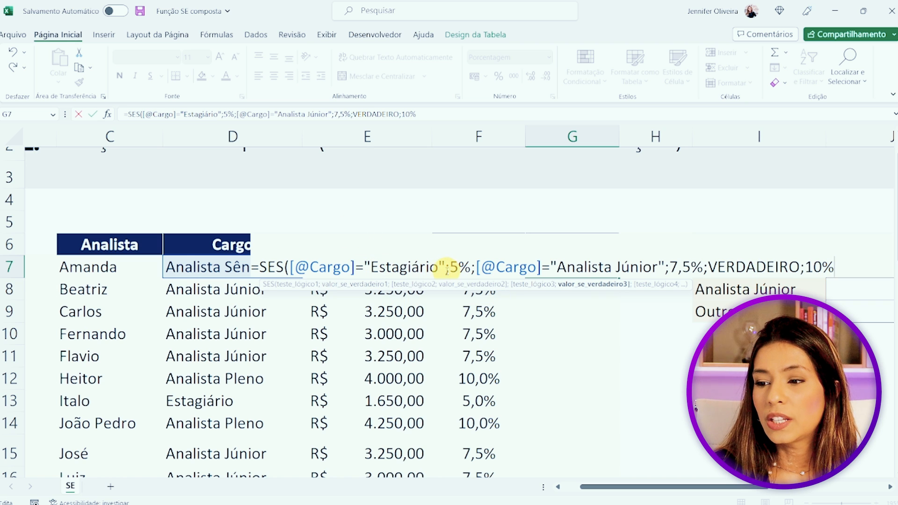
# Step: Review each test and its return value in the SES formula, including the final VERDADEIRO pair
pyautogui.moveTo(445, 269); pyautogui.dragTo(293, 267)
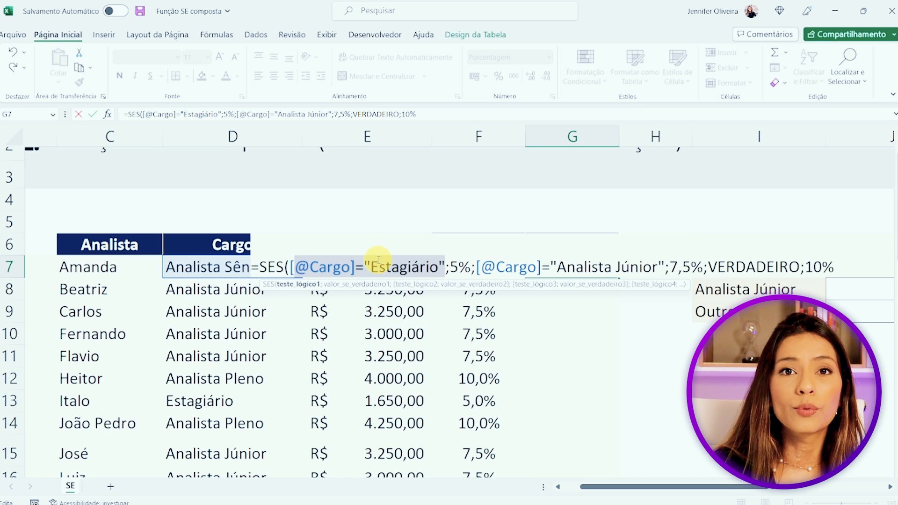
pyautogui.moveTo(470, 266); pyautogui.dragTo(451, 266)
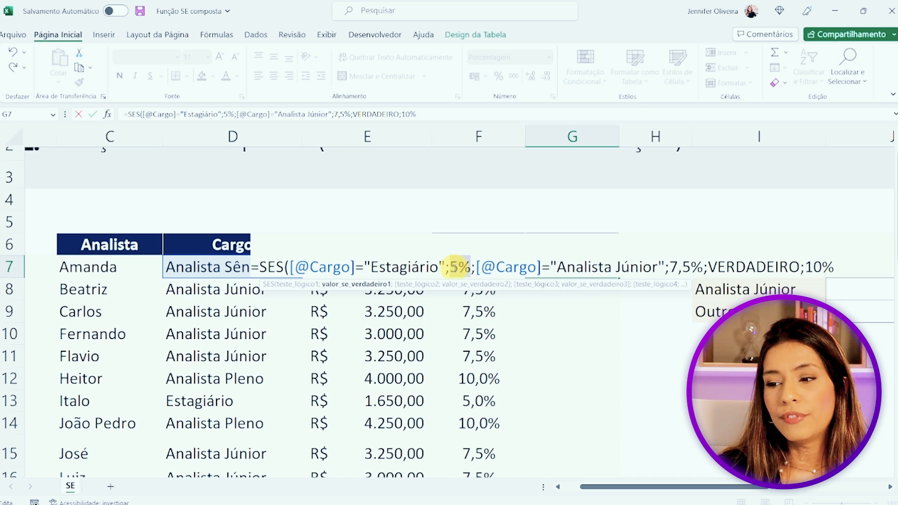
pyautogui.click(481, 272)
pyautogui.moveTo(482, 271); pyautogui.dragTo(668, 266)
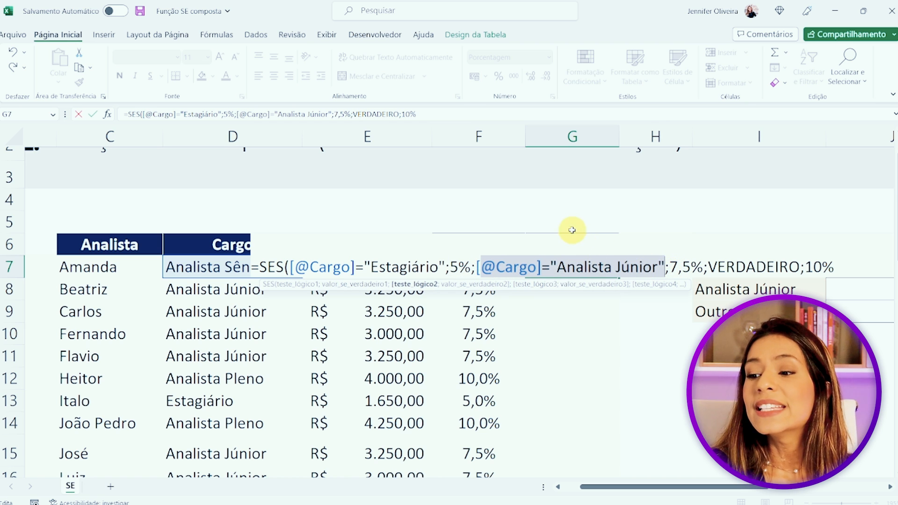
pyautogui.moveTo(670, 266); pyautogui.dragTo(703, 266)
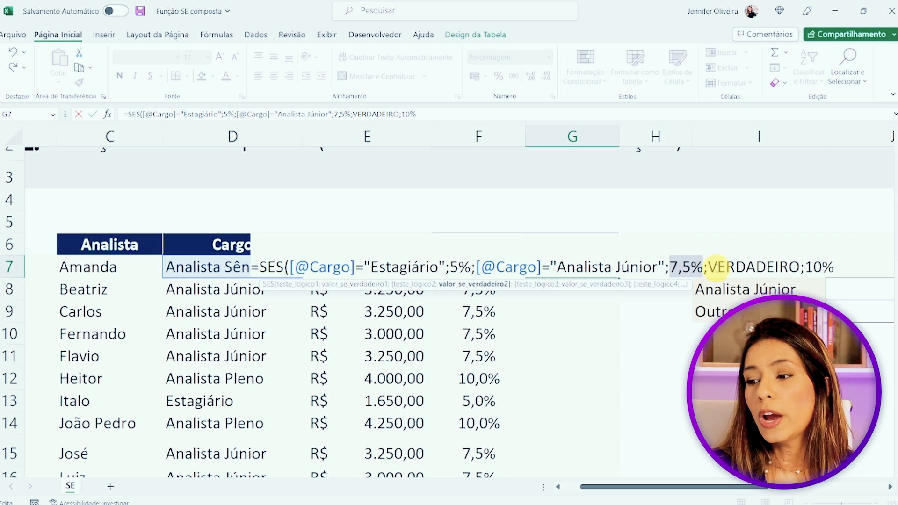
pyautogui.click(708, 266)
pyautogui.moveTo(708, 266); pyautogui.dragTo(870, 255)
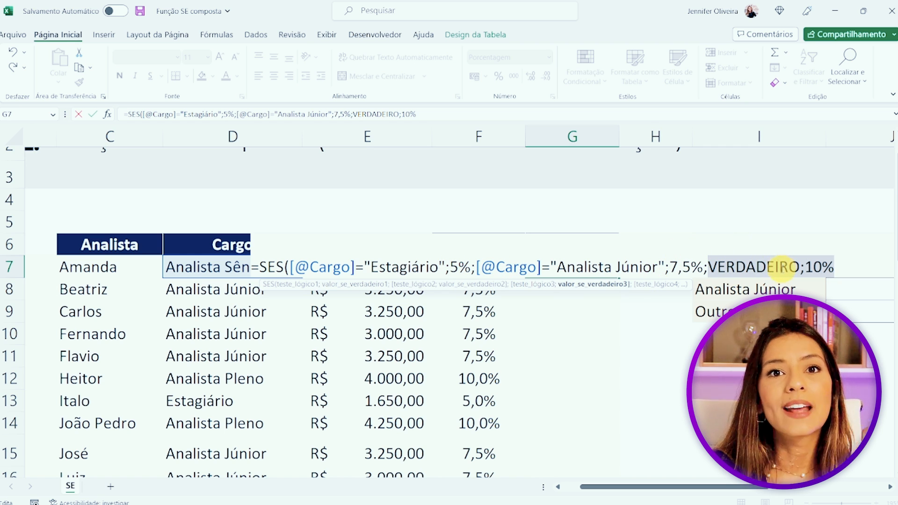
# Step: Enter the SES formula in G7 for the whole SES column and compare its percentages with the % Reajuste column
pyautogui.press('Return')
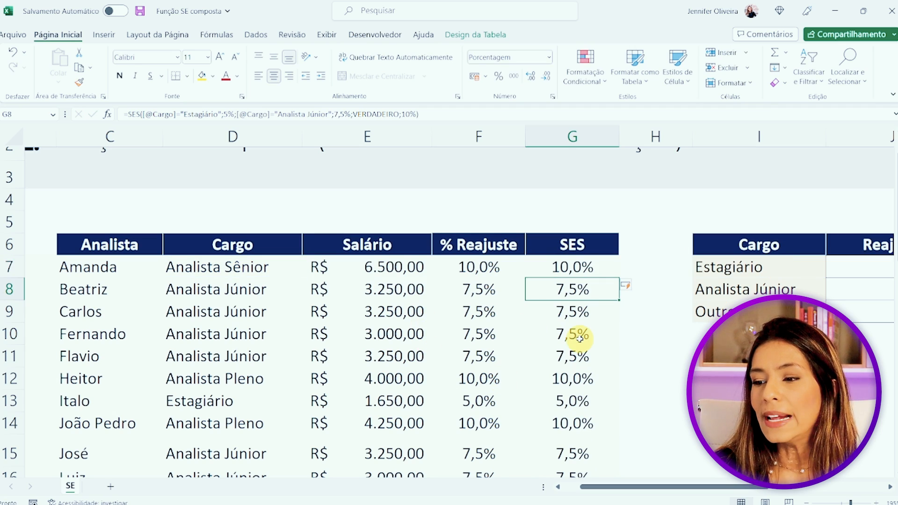
pyautogui.scroll(-5, 579, 339)
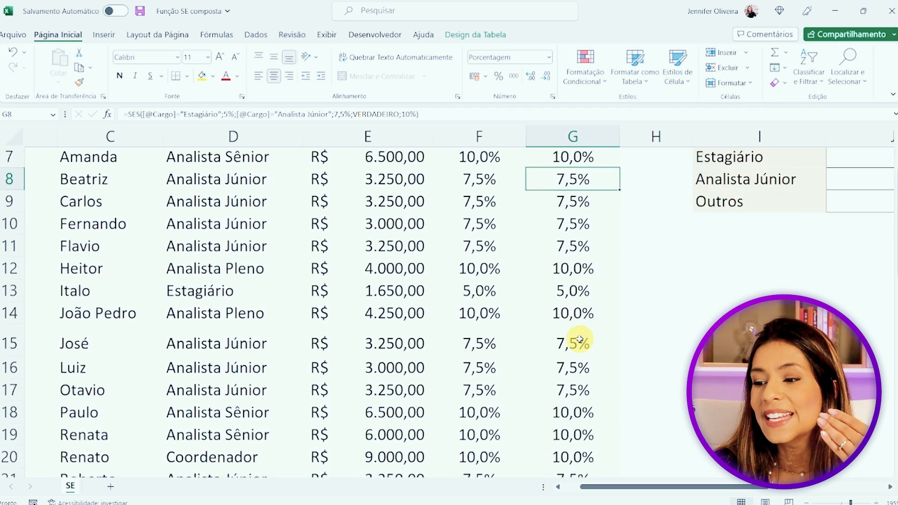
pyautogui.scroll(3, 579, 340)
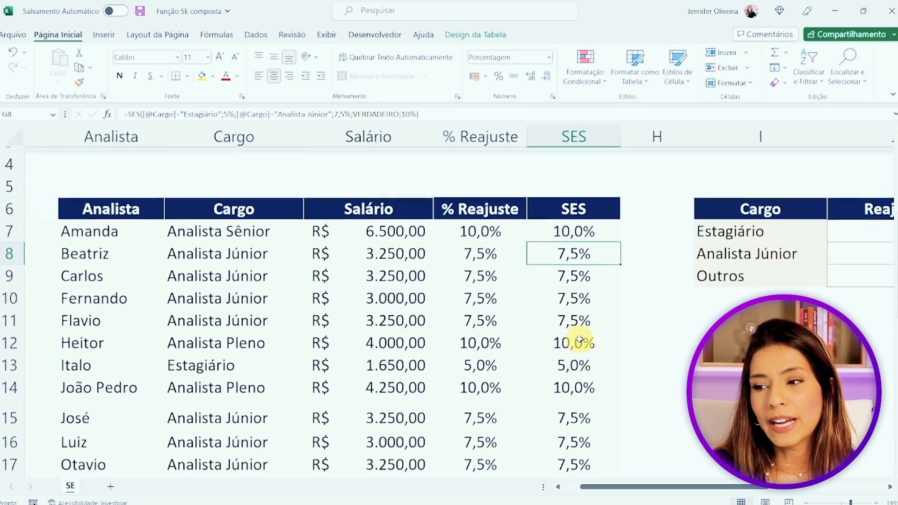